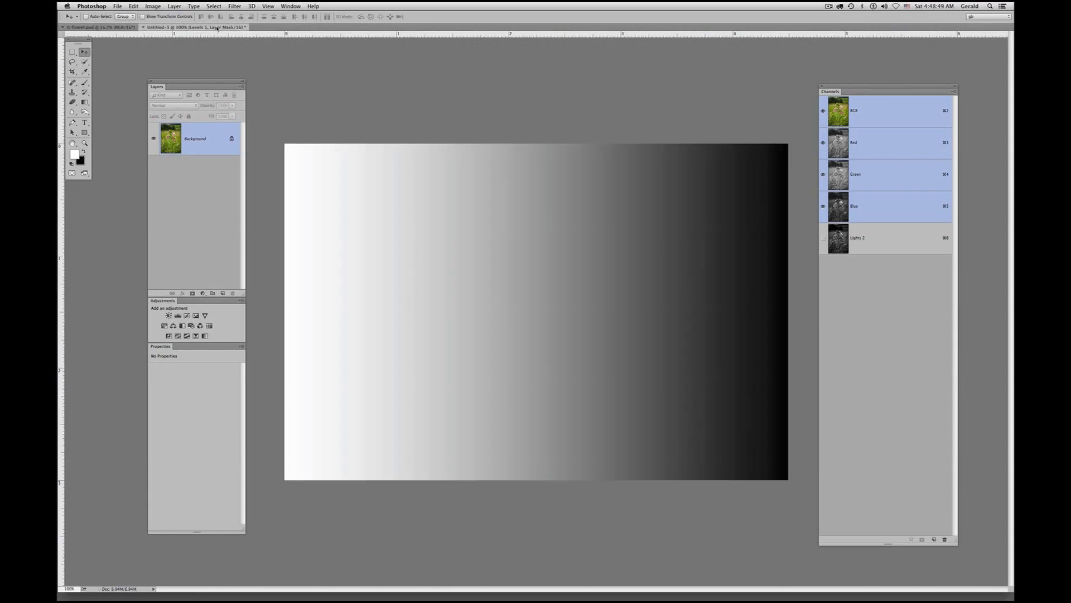
- Switch to the Untitled-1 gradient document and show its guides
left_click(217, 27)
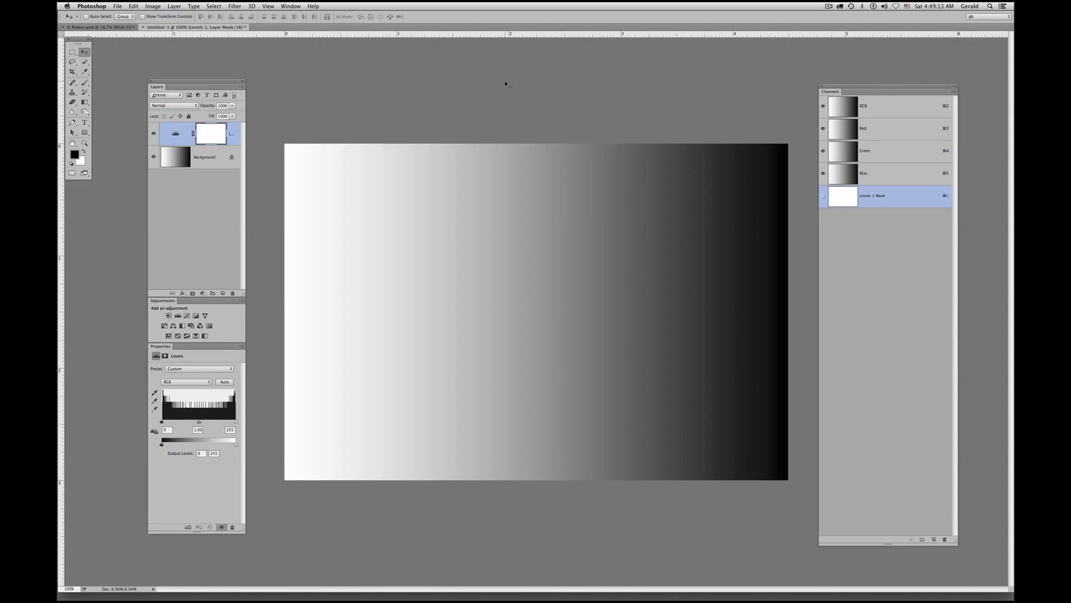
key("super+semicolon")
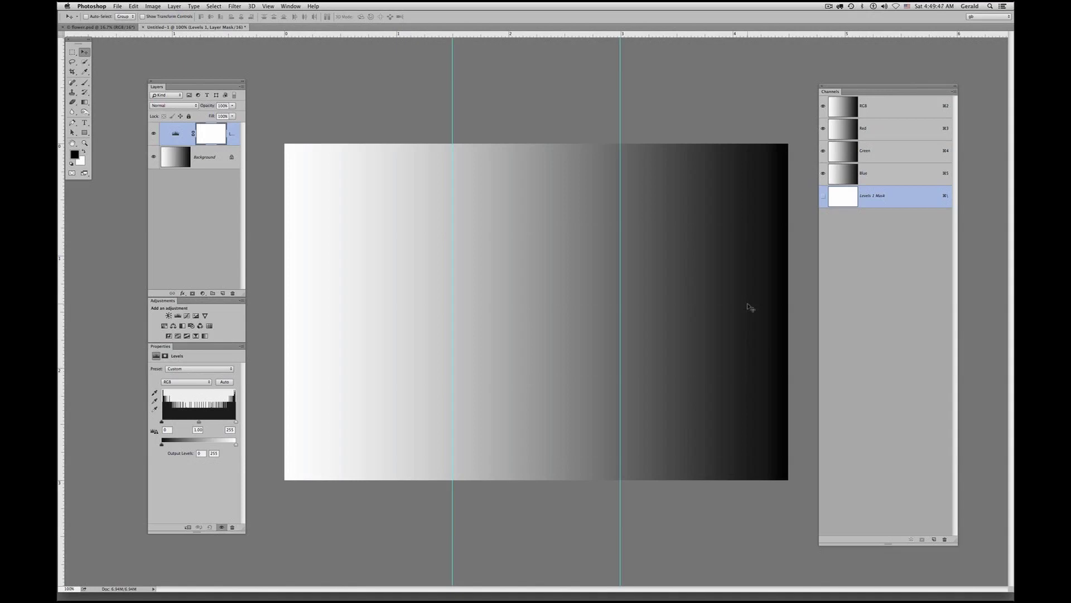
- Switch to flower.psd and view its Red, Green and Blue channels individually, ending on the RGB composite
left_click(103, 27)
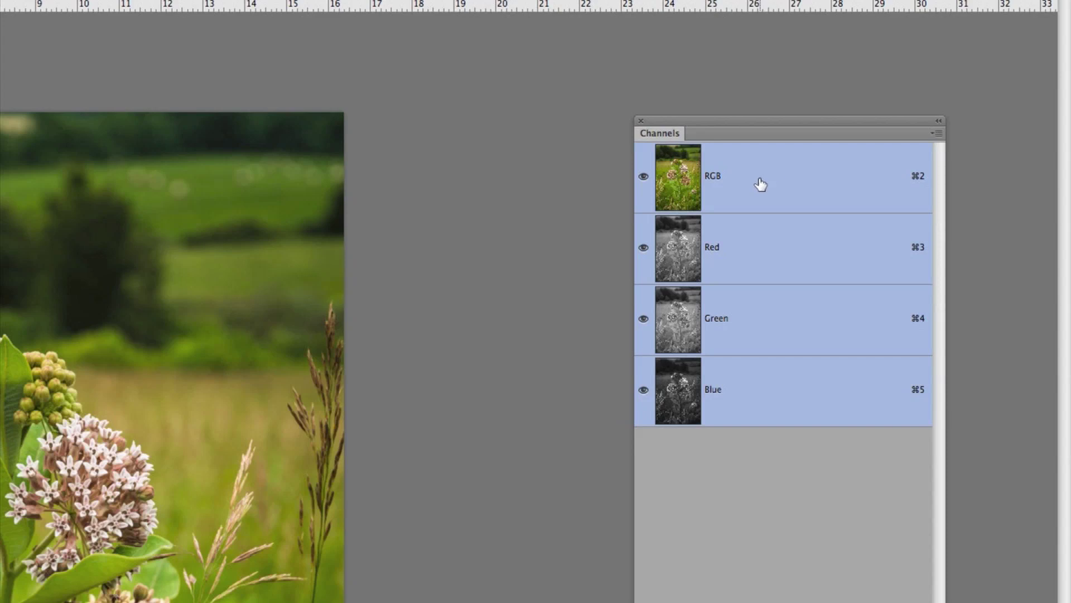
left_click(736, 244)
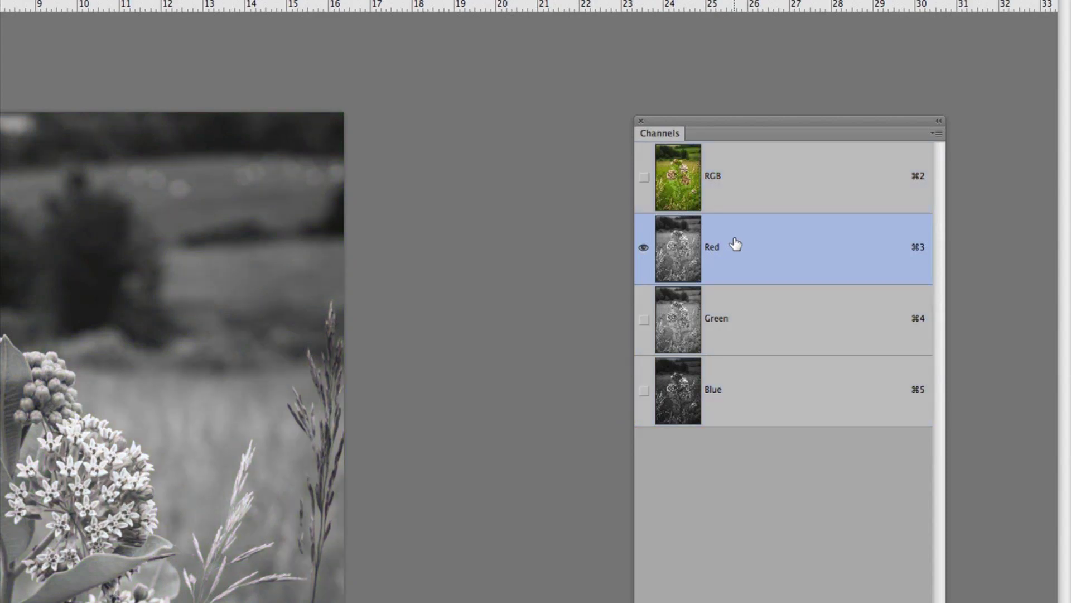
left_click(743, 321)
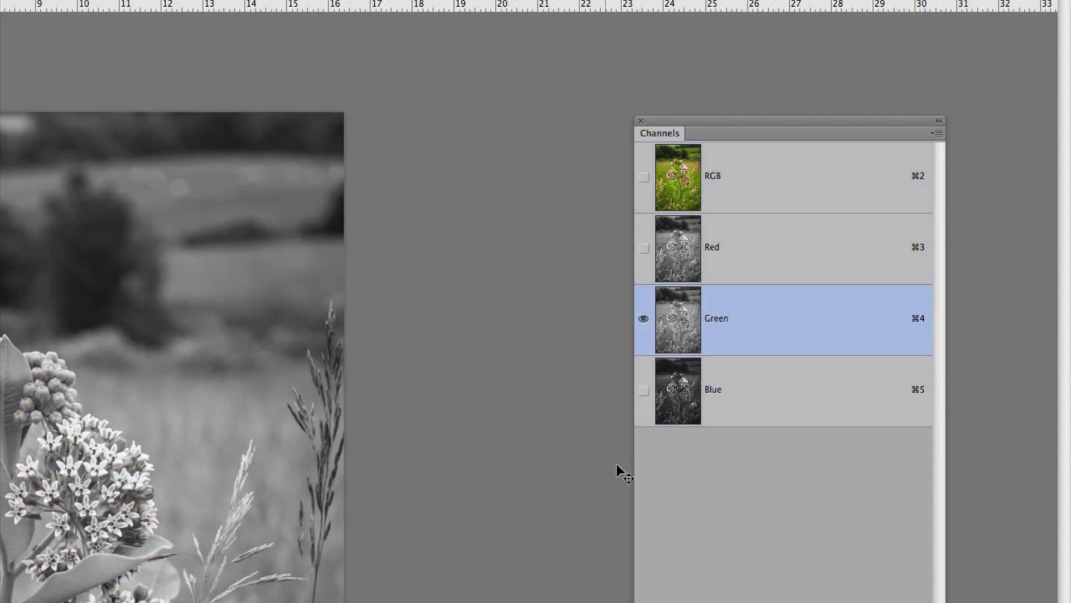
left_click(770, 400)
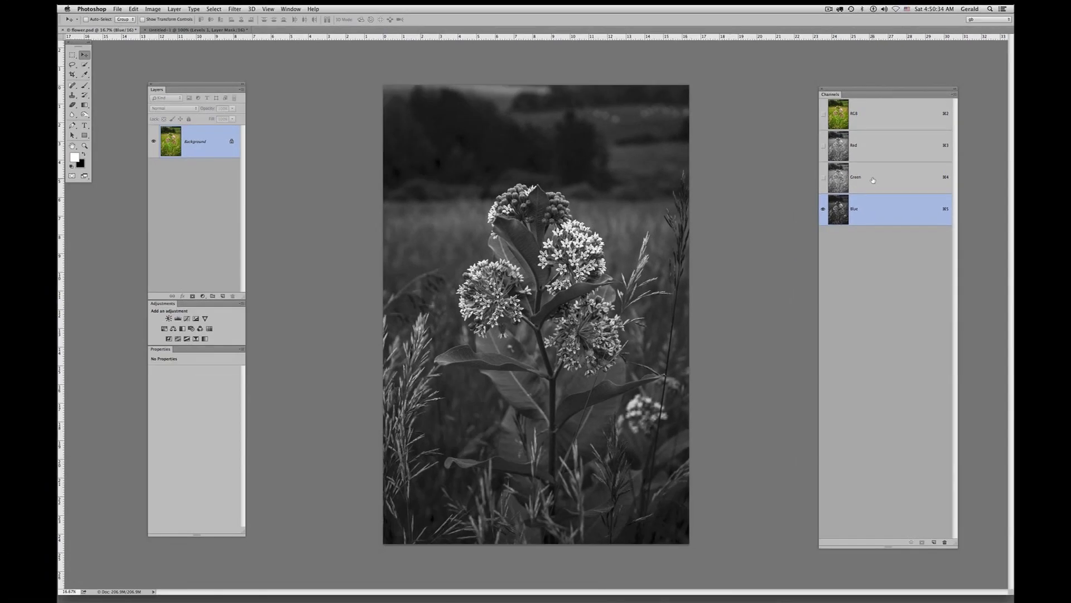
left_click(757, 325)
left_click(862, 140)
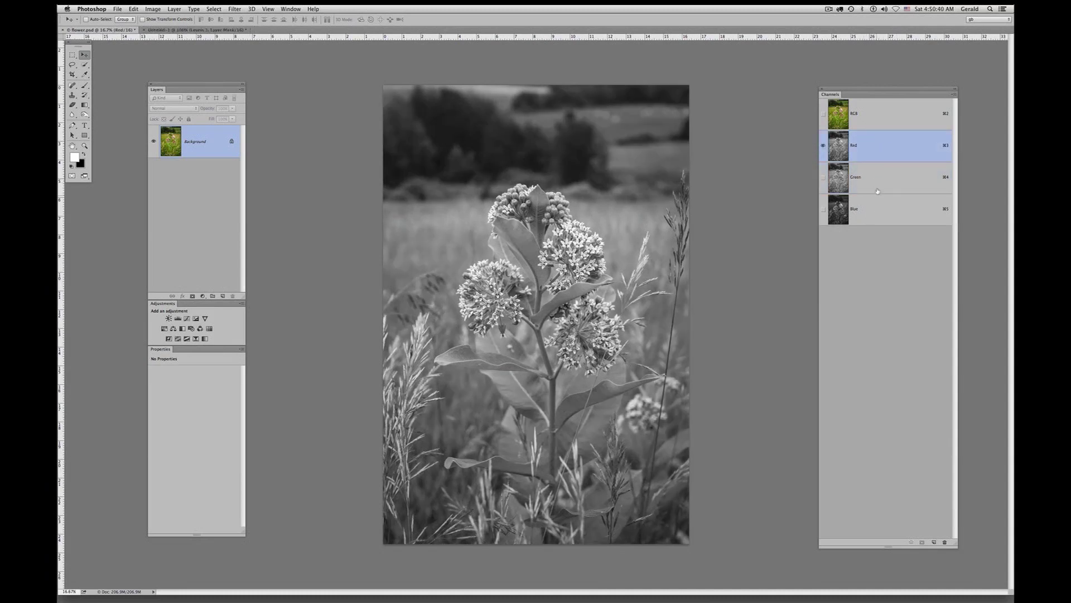
left_click(871, 179)
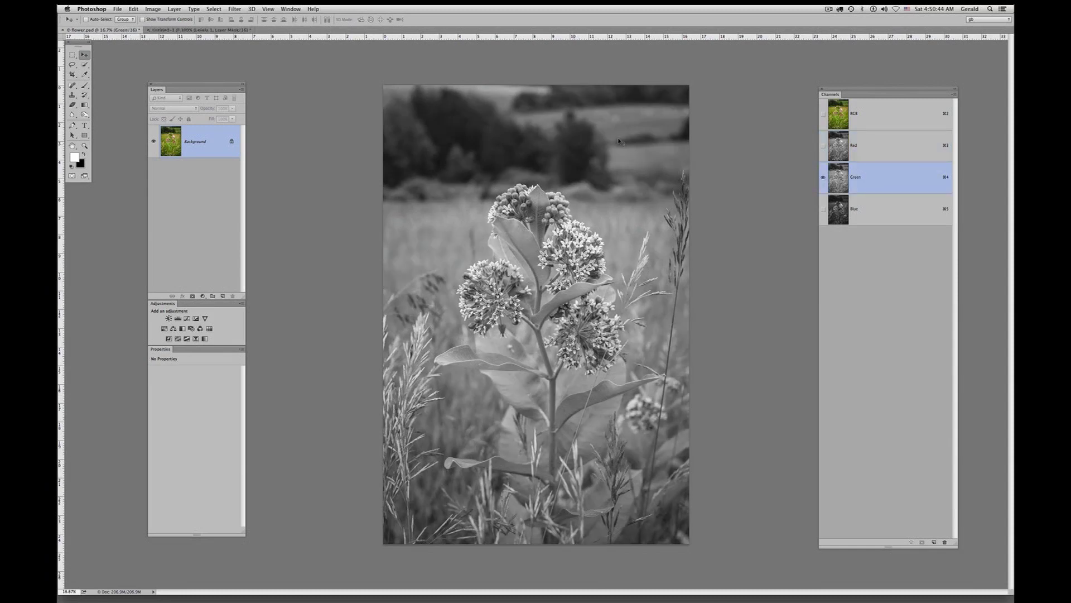
left_click(843, 112)
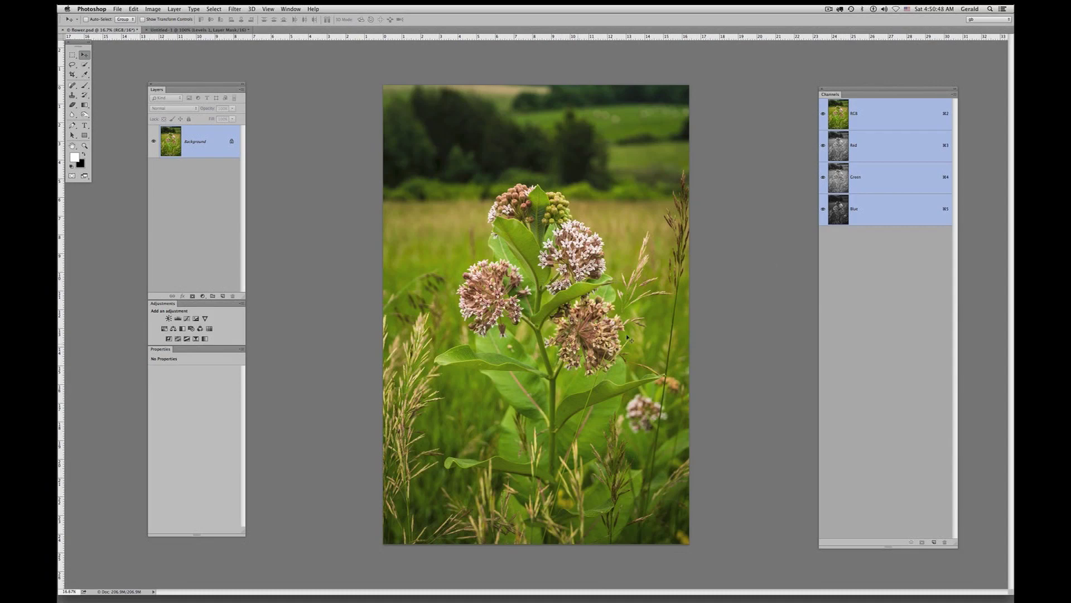
- Compare the brightness of the flowers and foliage across the individual colour channels and the full-colour image
left_click(885, 181)
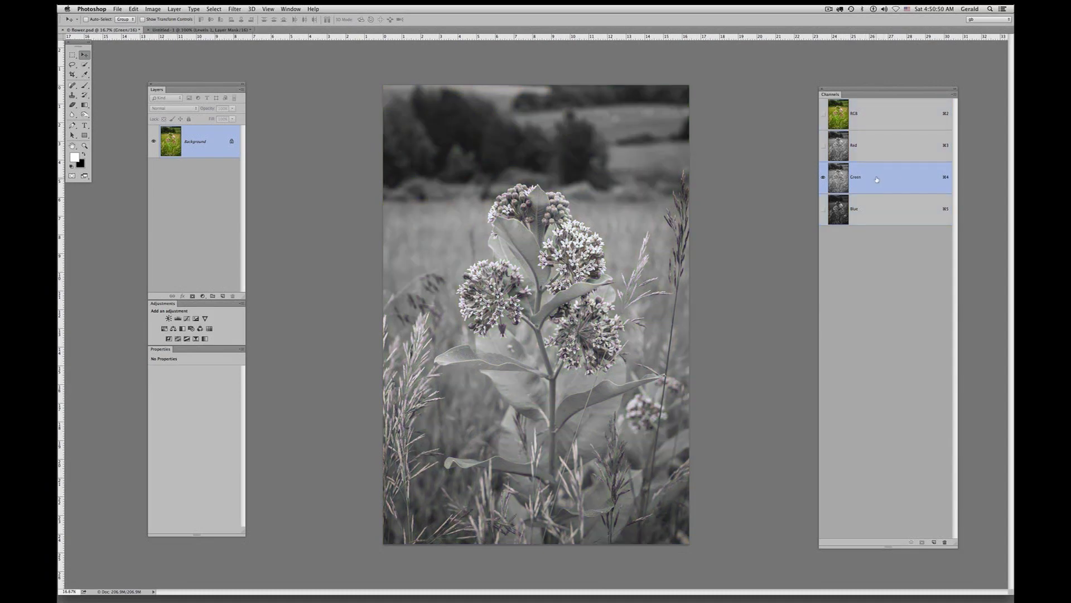
left_click(875, 207)
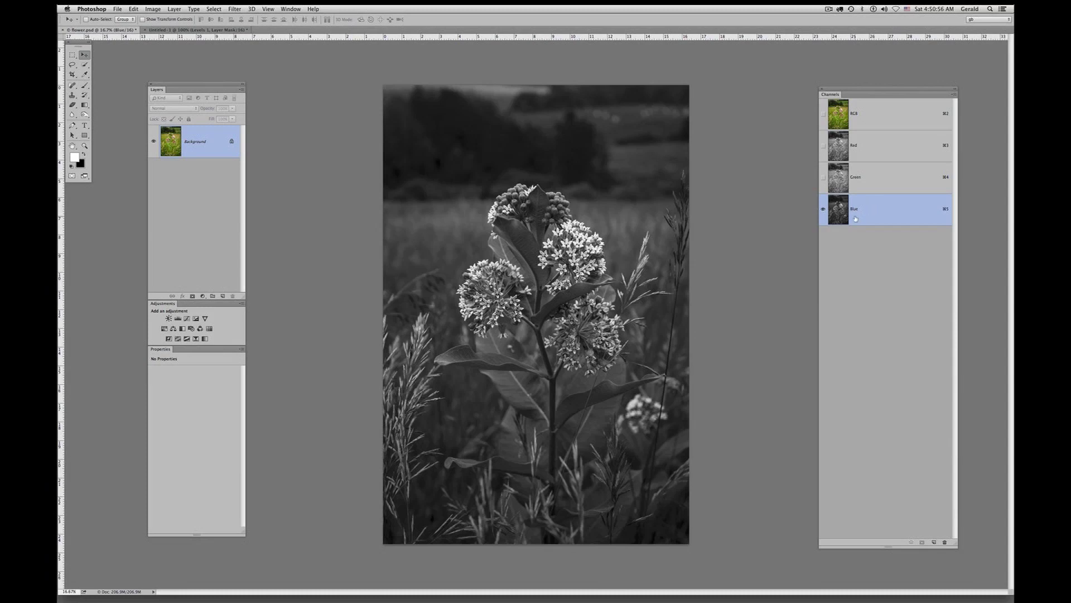
left_click(869, 145)
left_click(862, 112)
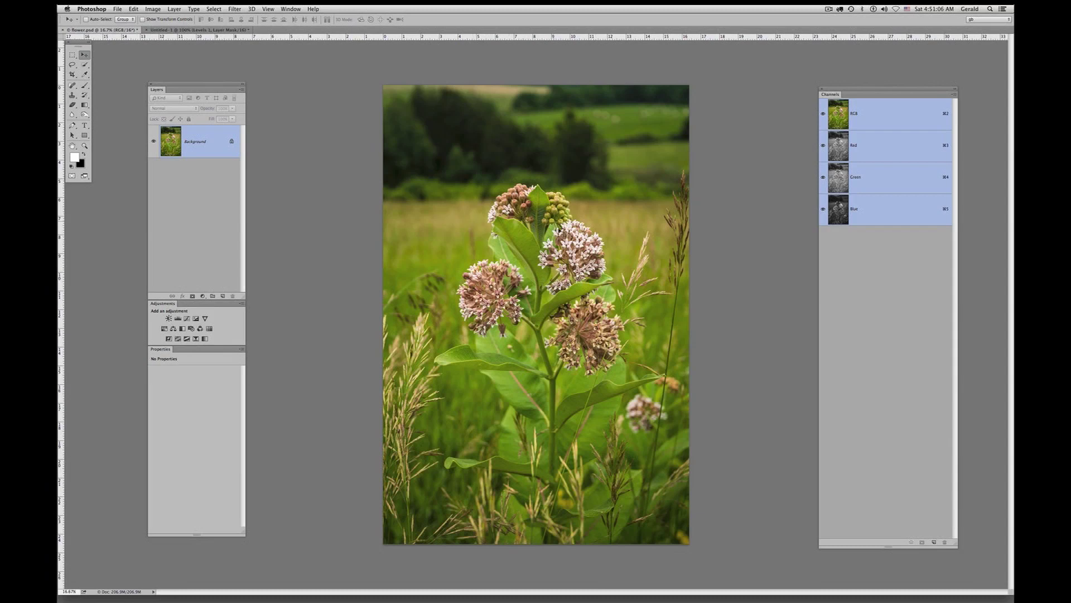
left_click(889, 217)
left_click(887, 148)
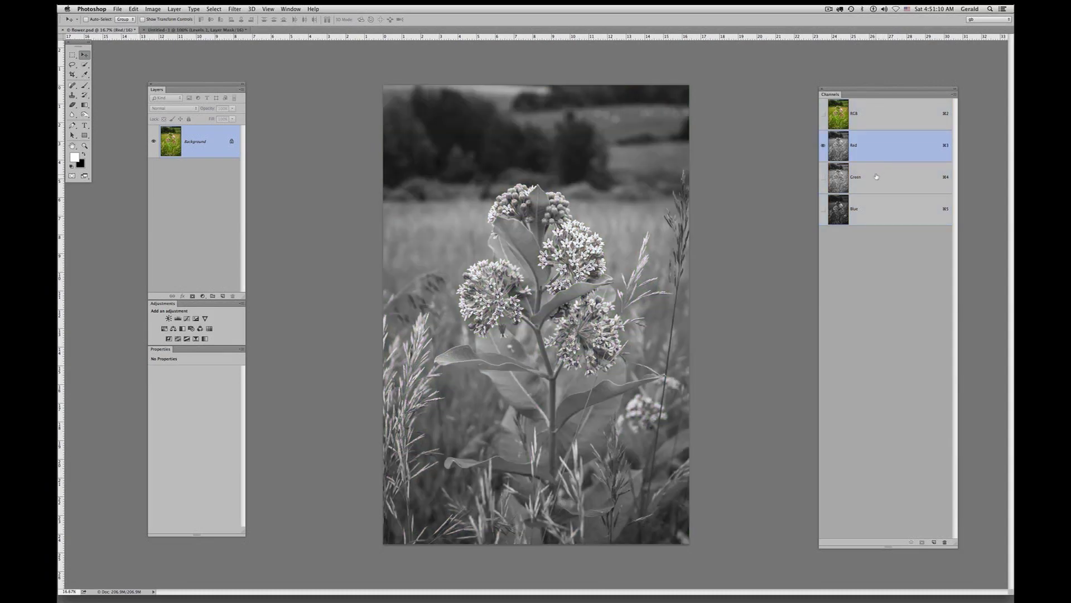
left_click(876, 177)
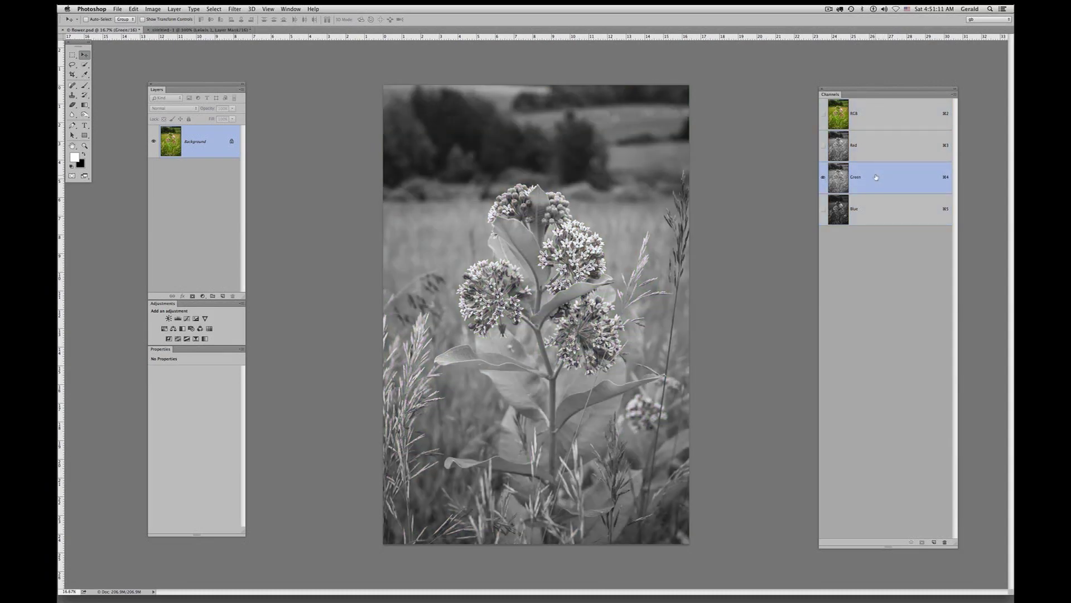
left_click(869, 209)
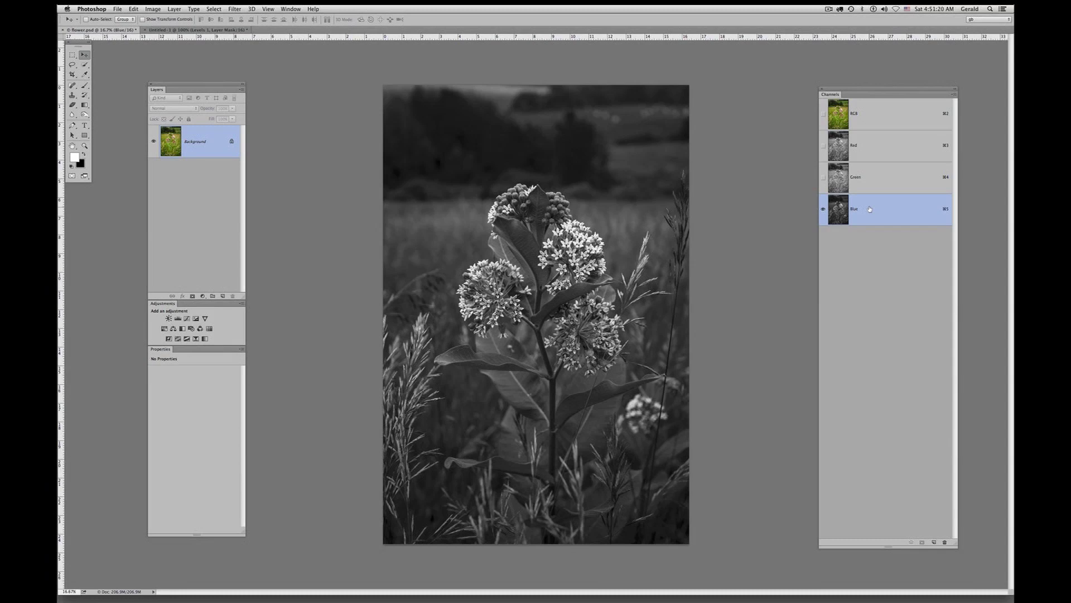
left_click(858, 110)
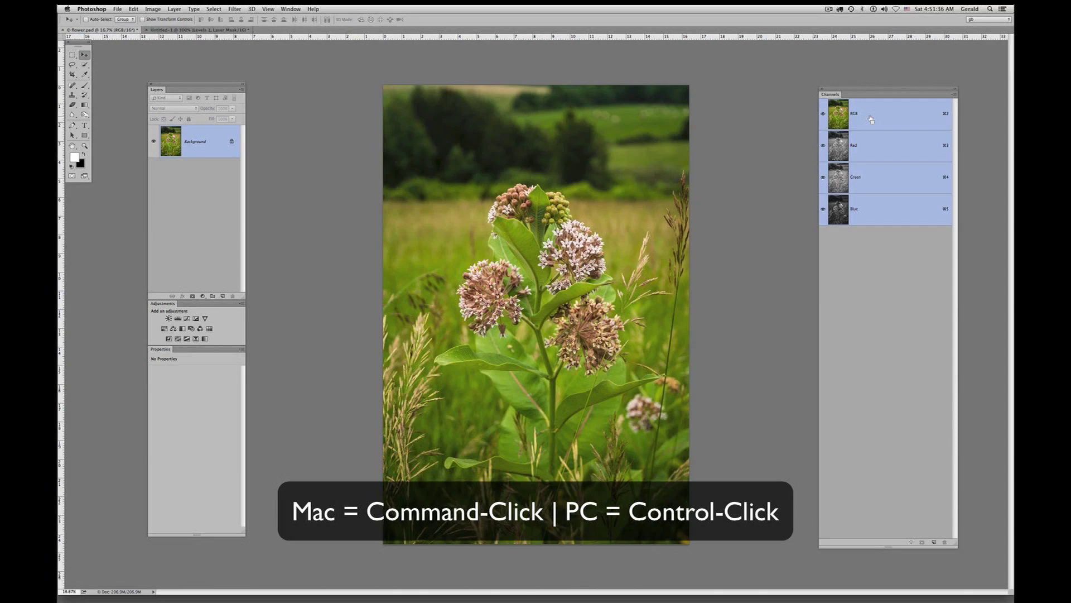
- Load the RGB composite's luminosity as a selection and save it as a new alpha channel, clearing the selection when done
left_click(871, 118, "super")
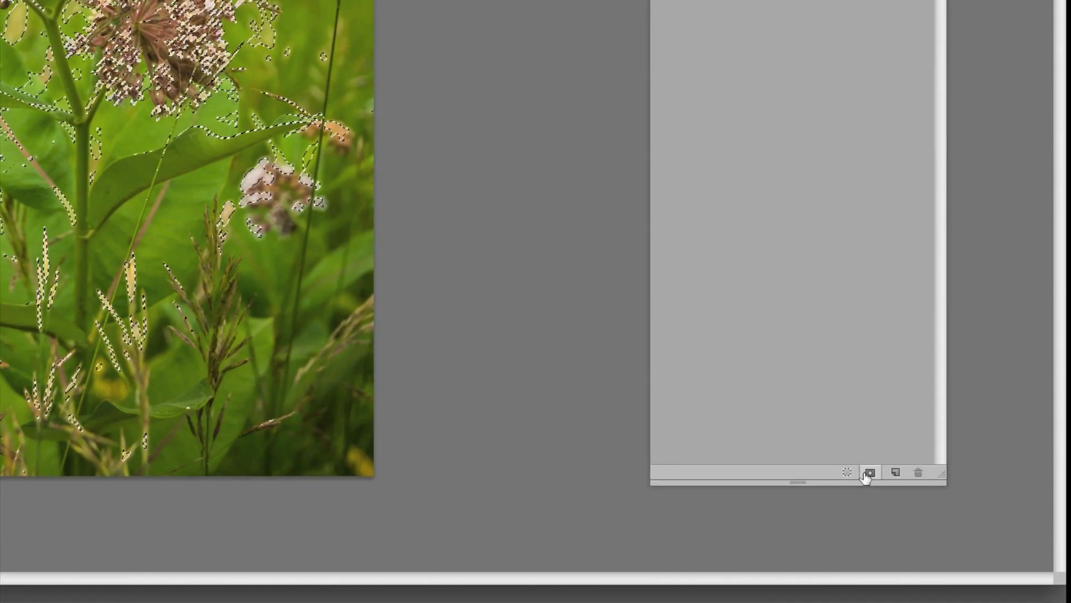
left_click(866, 473)
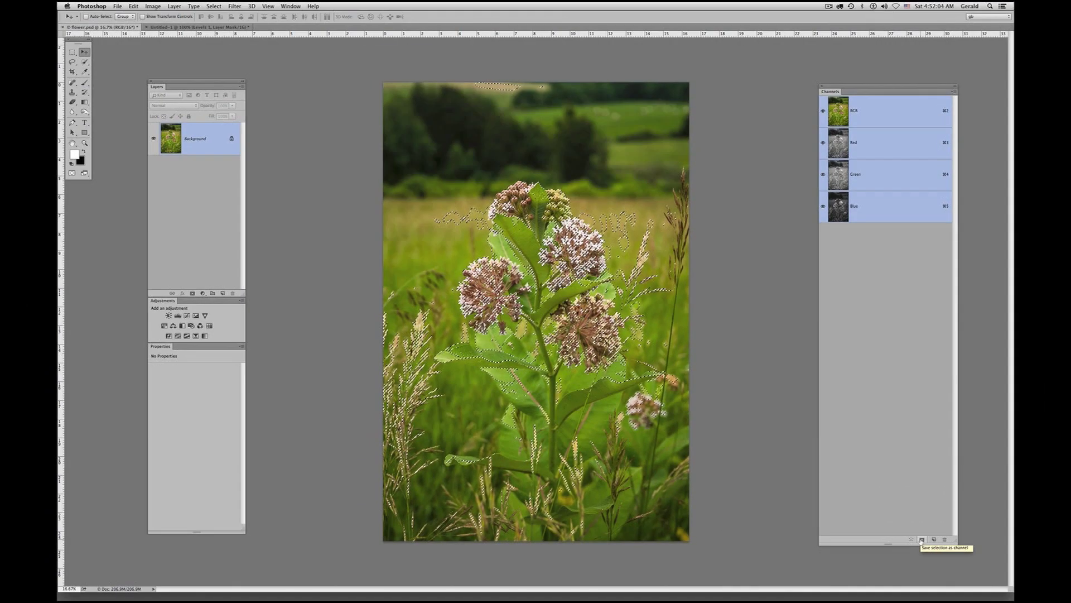
left_click(921, 540)
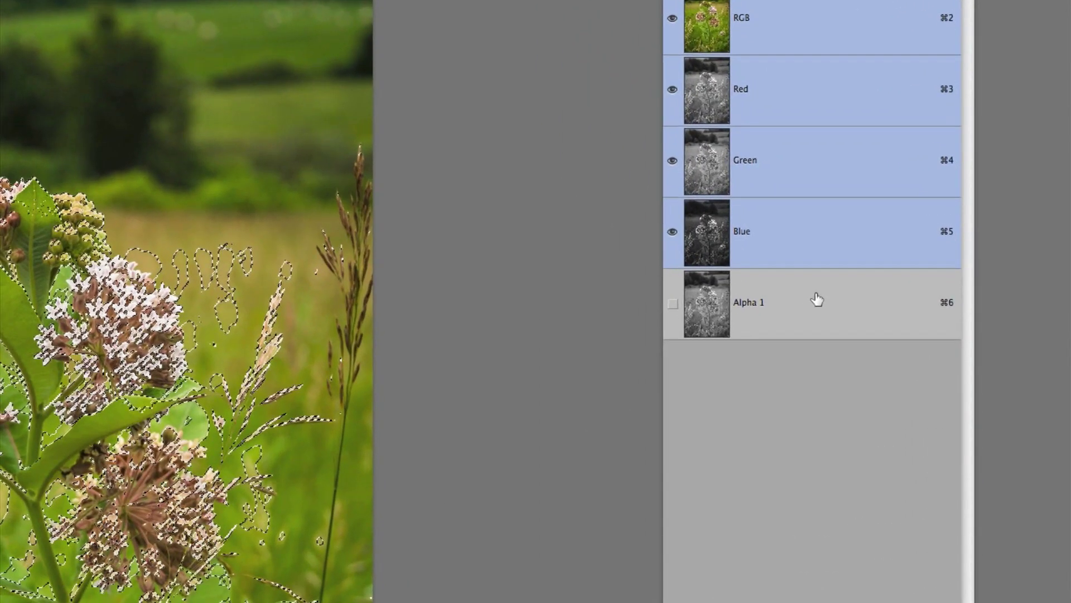
left_click(871, 253)
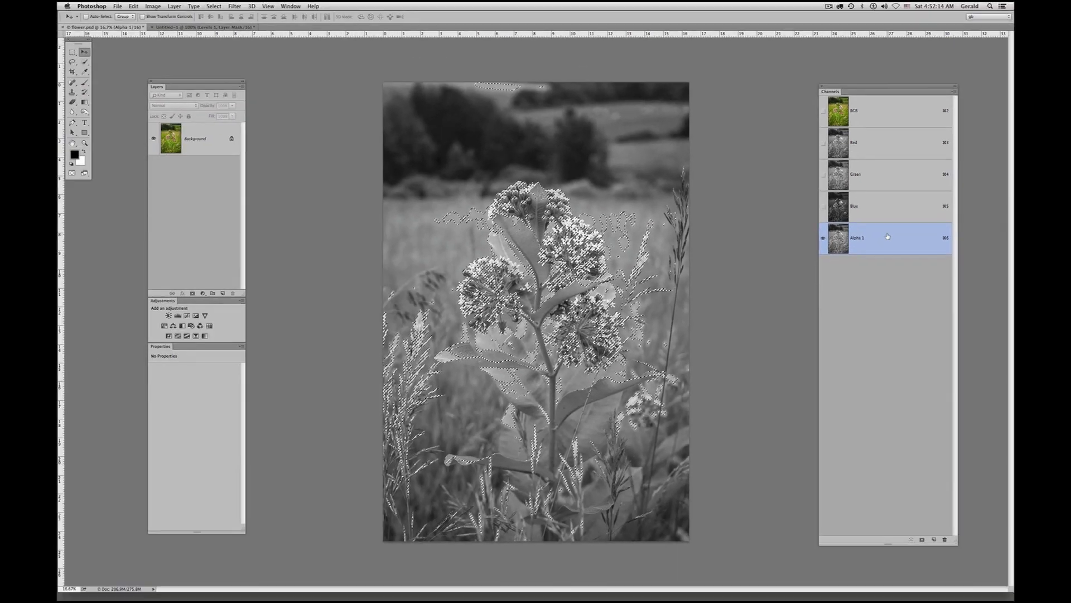
key("super+d")
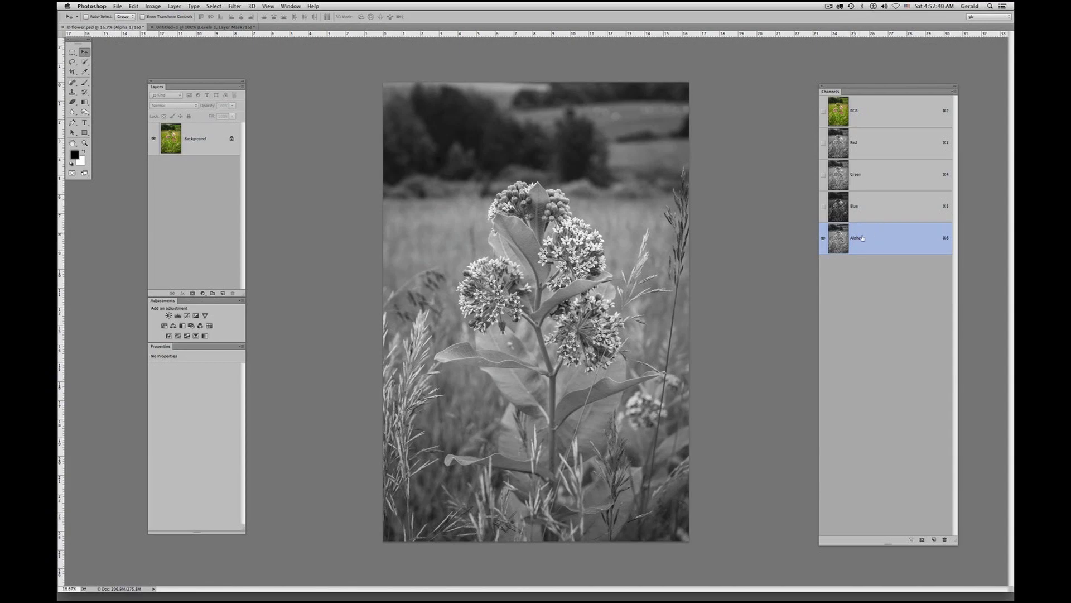
- Compare the Alpha 1 channel with the Blue, Green and Red channels and the RGB composite
left_click(863, 202)
left_click(861, 168)
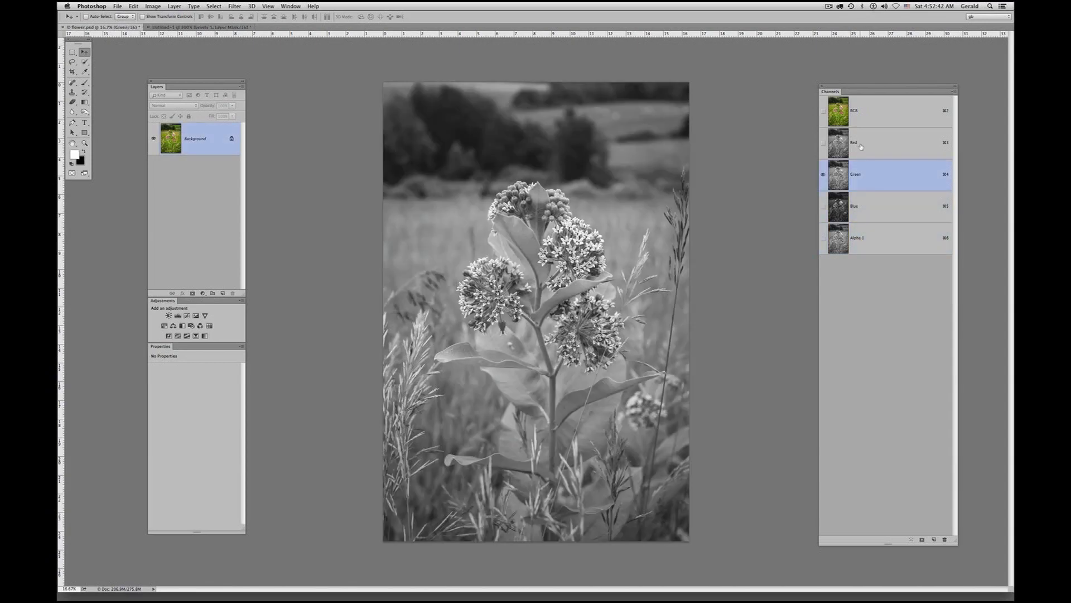
left_click(862, 145)
left_click(864, 238)
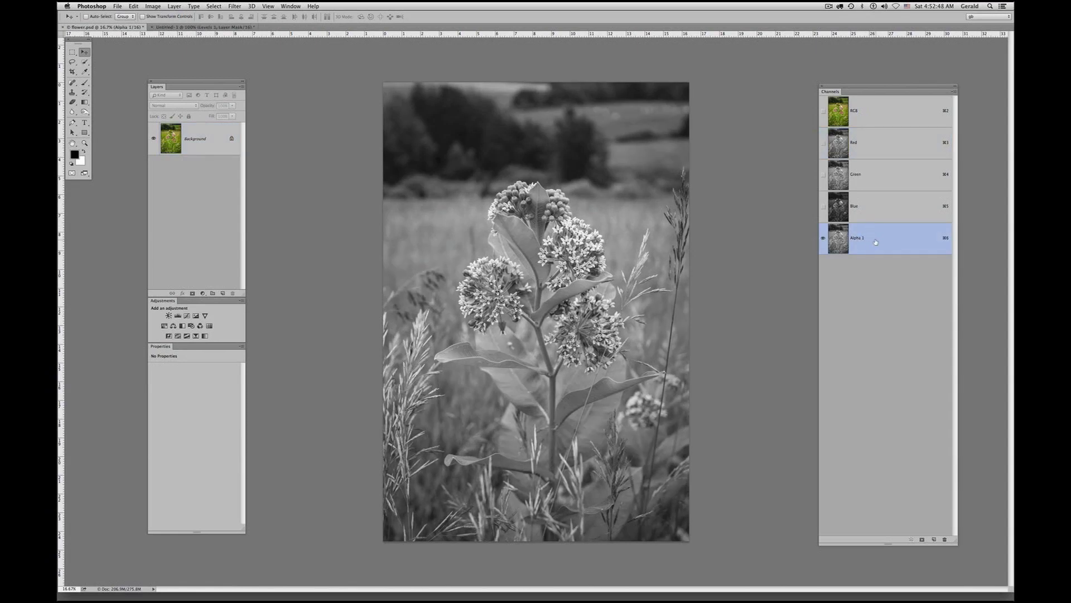
left_click(837, 107)
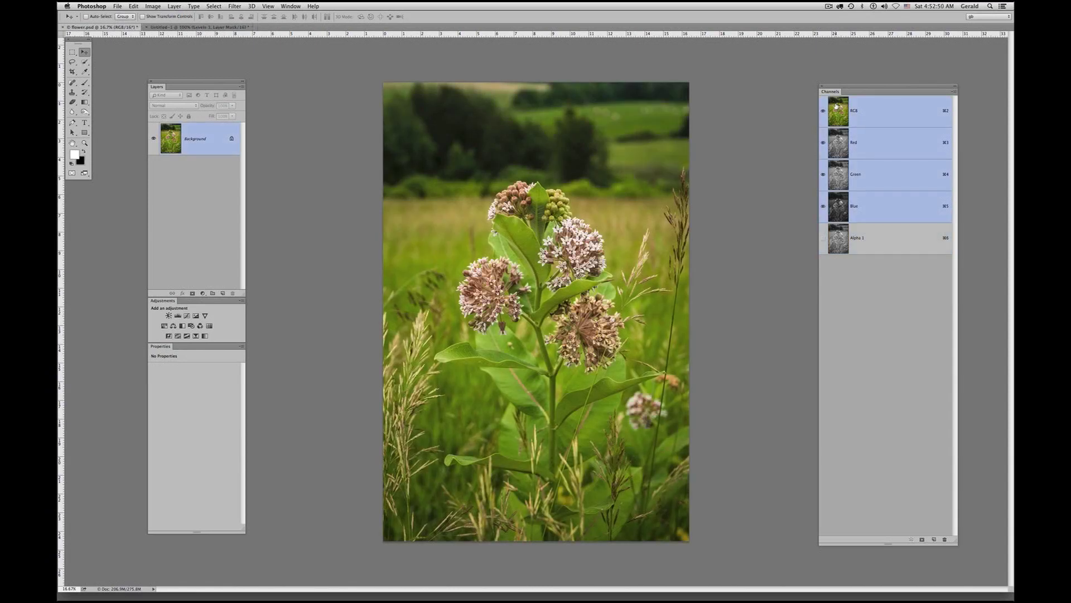
left_click(884, 237)
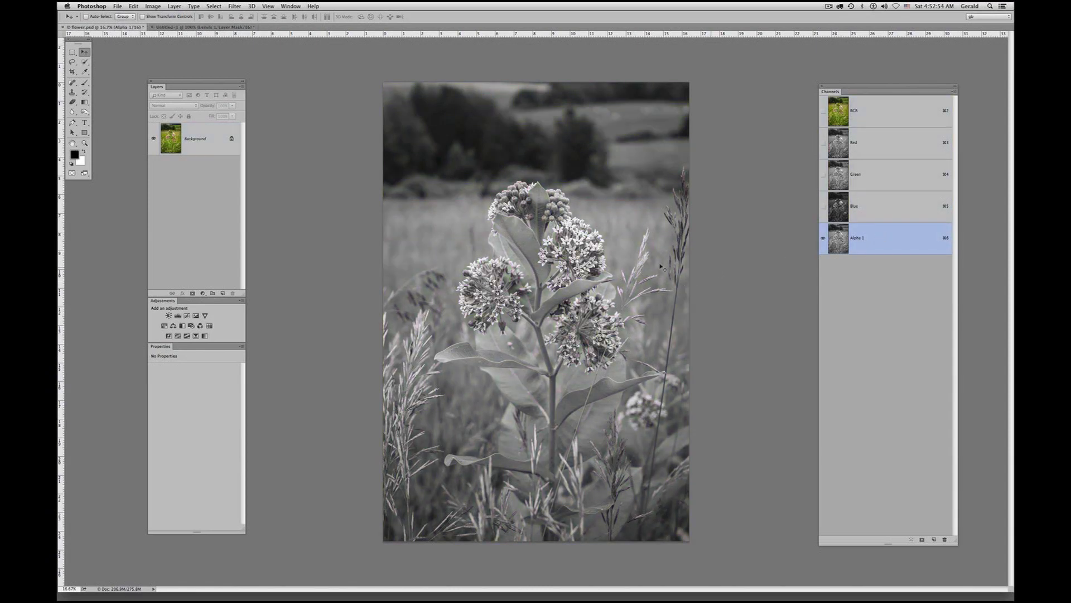
- Load Alpha 1 as a selection, intersect it with itself, and save the narrower highlight selection as a new channel
left_click(869, 241, "ctrl")
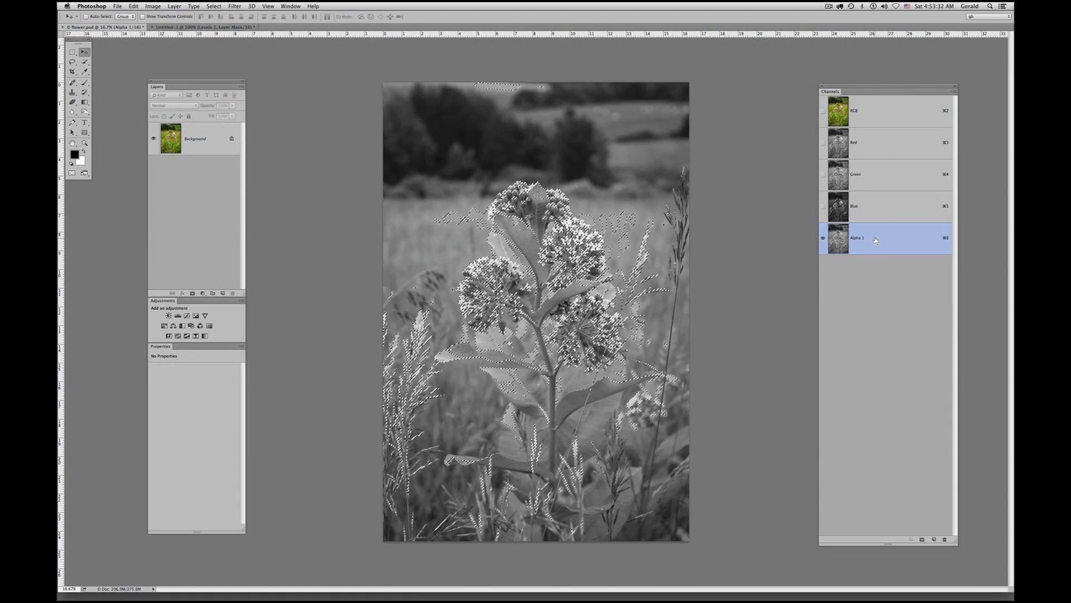
left_click(876, 241, "super")
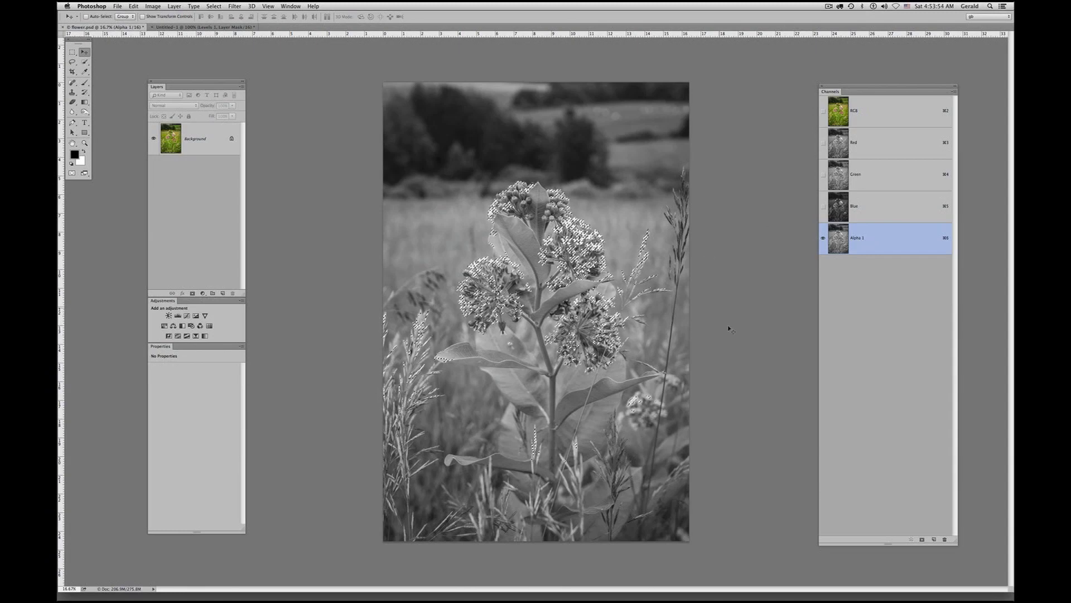
left_click(921, 540)
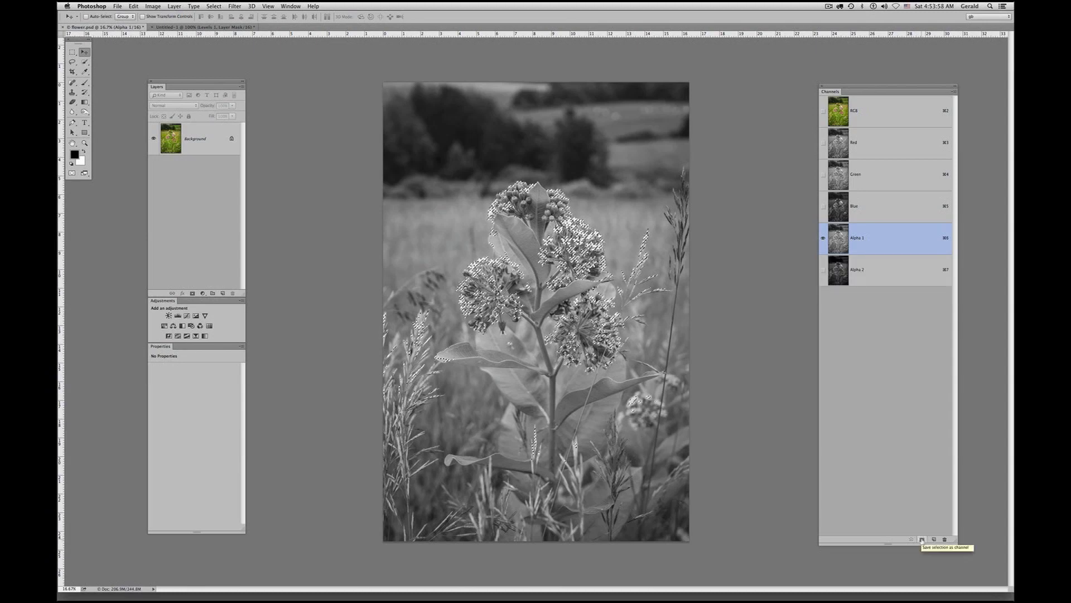
left_click(879, 270)
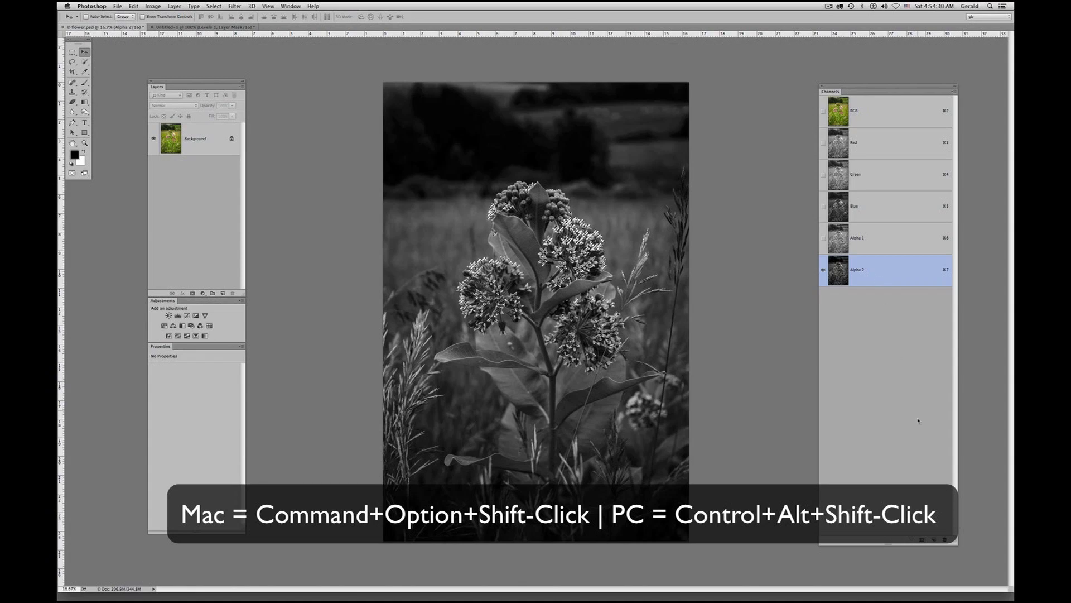
- Create three more progressively narrower highlight channels, intersecting the selection with the newest alpha channel before each save
left_click(922, 540)
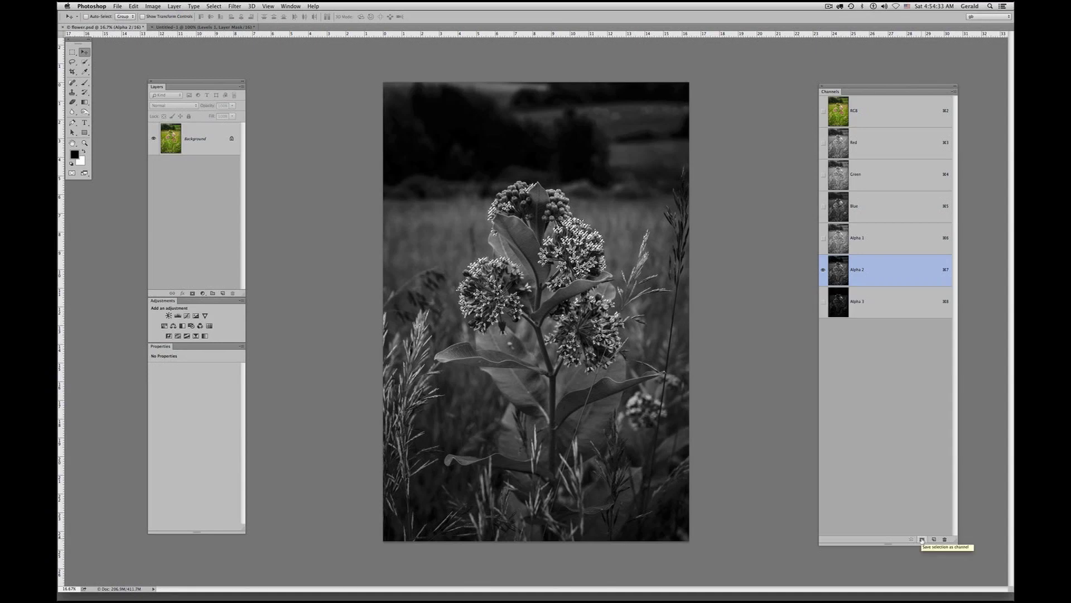
left_click(879, 300)
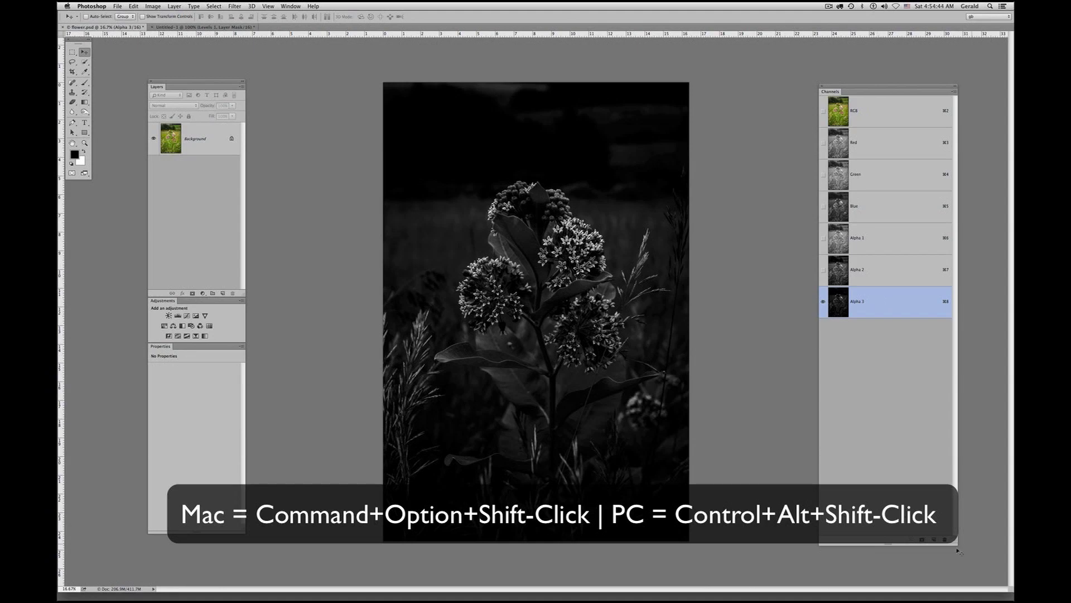
left_click(922, 539)
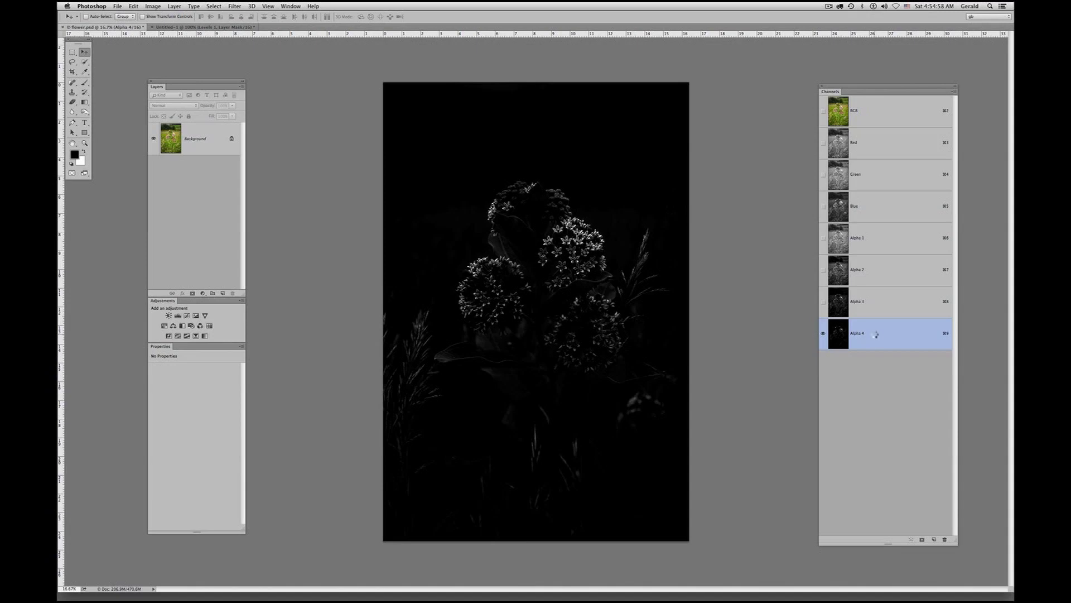
left_click(922, 540)
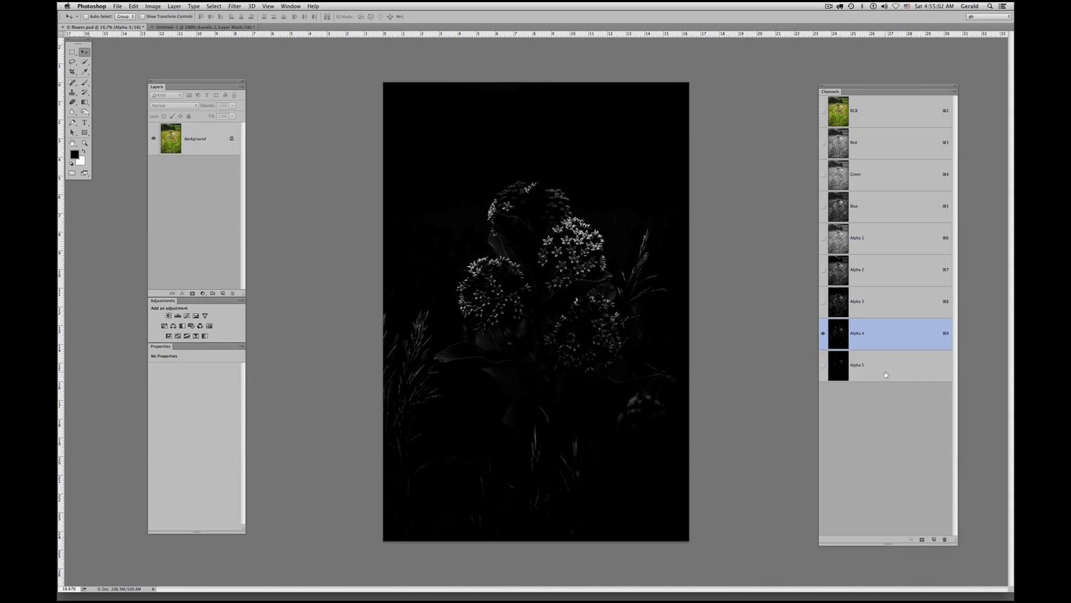
left_click(887, 375)
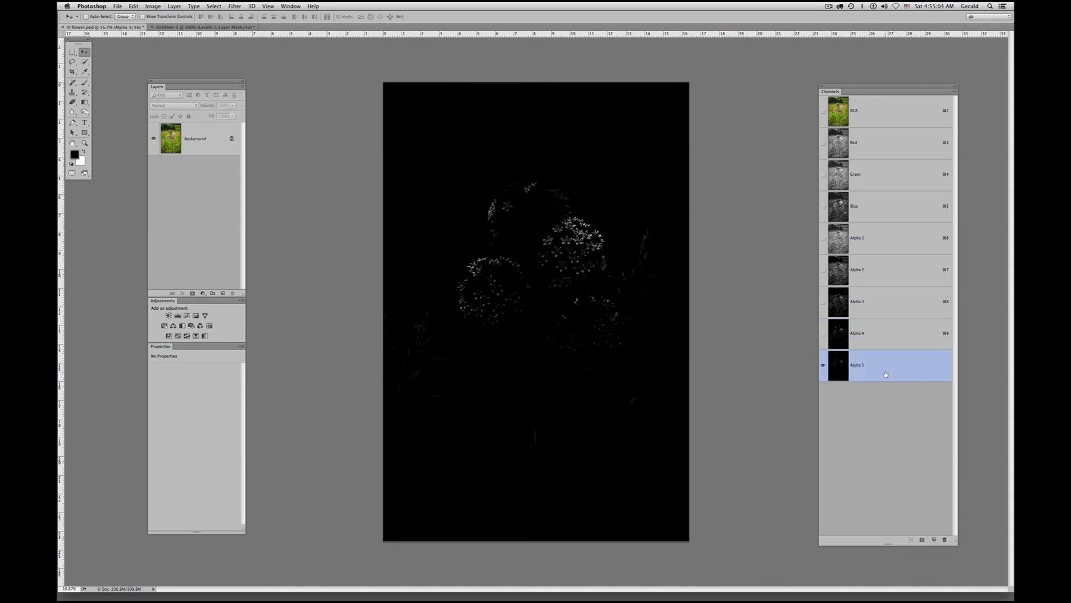
- Clear the selection and display the Alpha 1 channel
key("super+a")
left_click(869, 237)
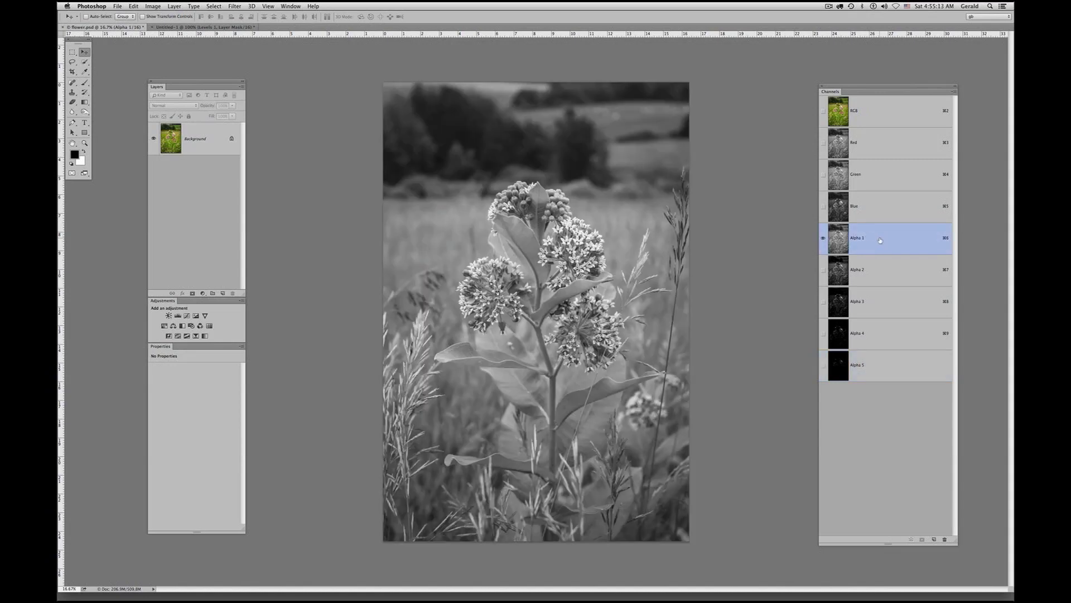
- Compare the Alpha 1 to Alpha 5 highlight channels with one another and with the RGB composite
left_click(875, 270)
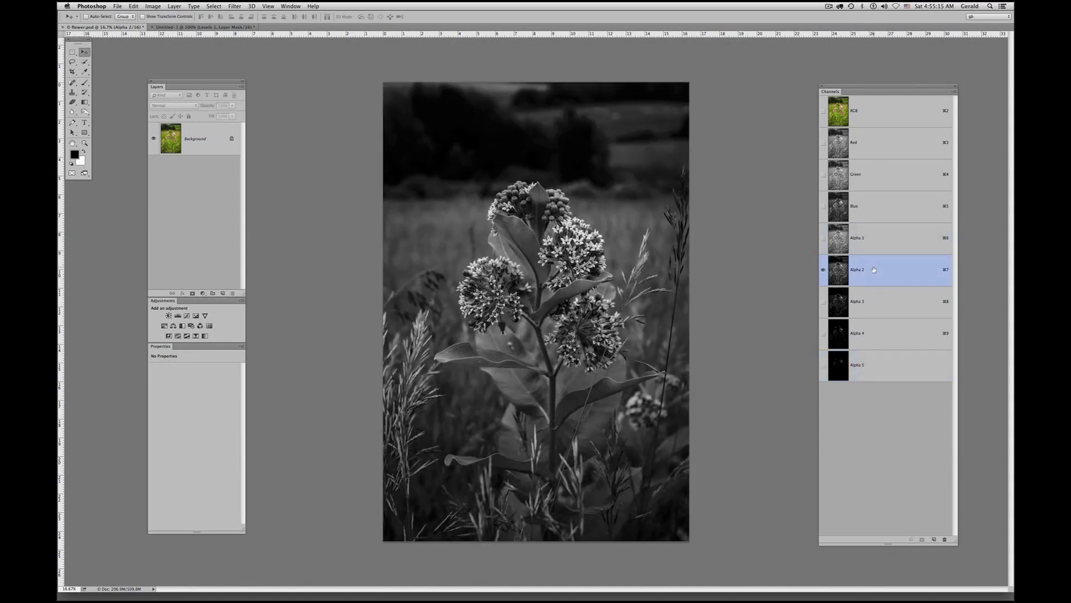
left_click(869, 307)
left_click(868, 343)
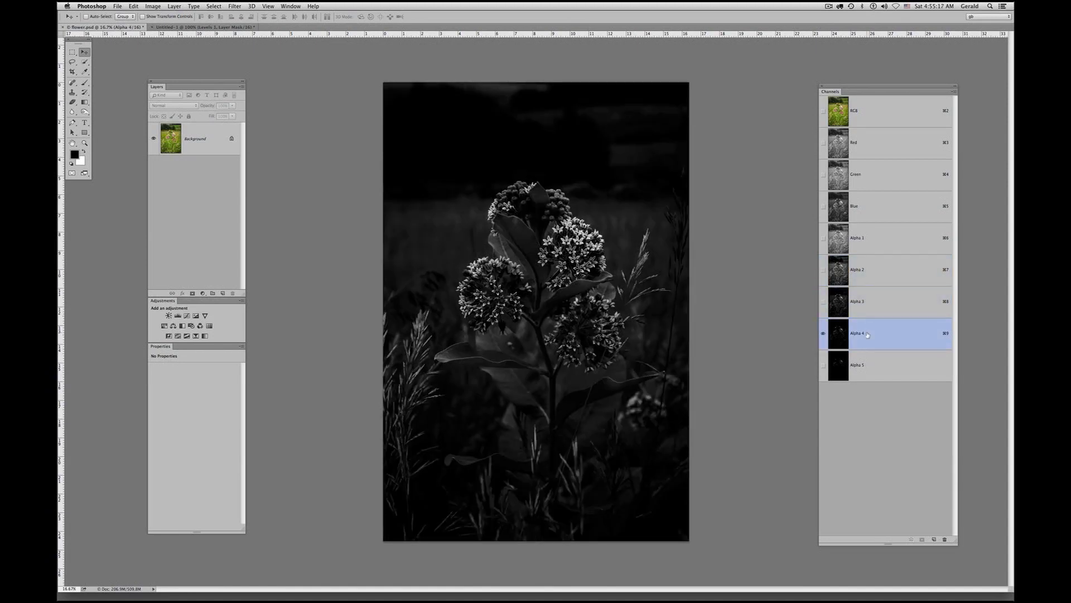
left_click(868, 365)
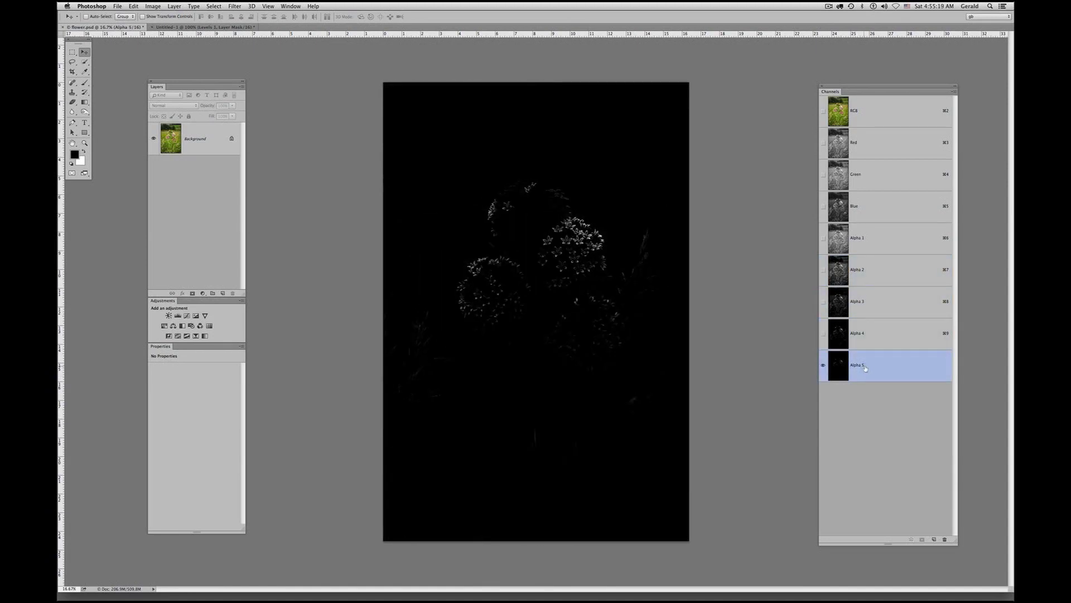
left_click(870, 237)
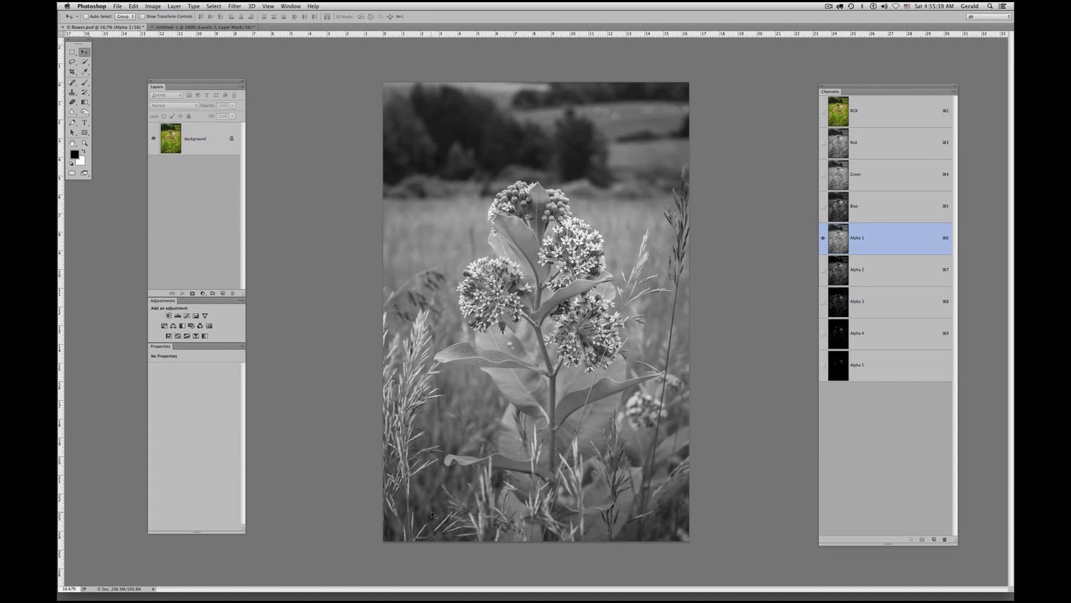
left_click(866, 333)
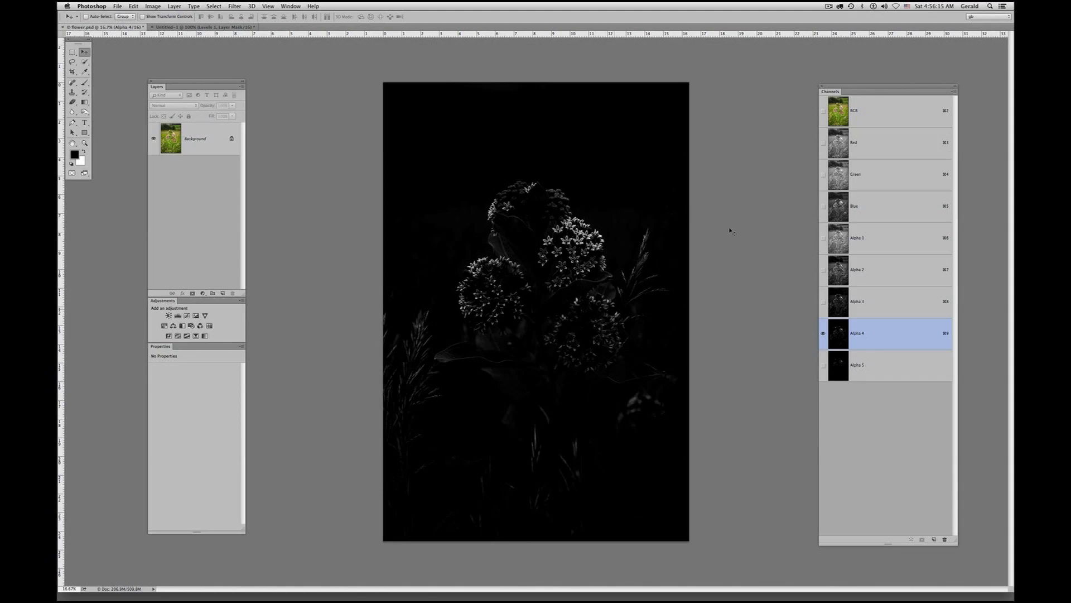
left_click(879, 115)
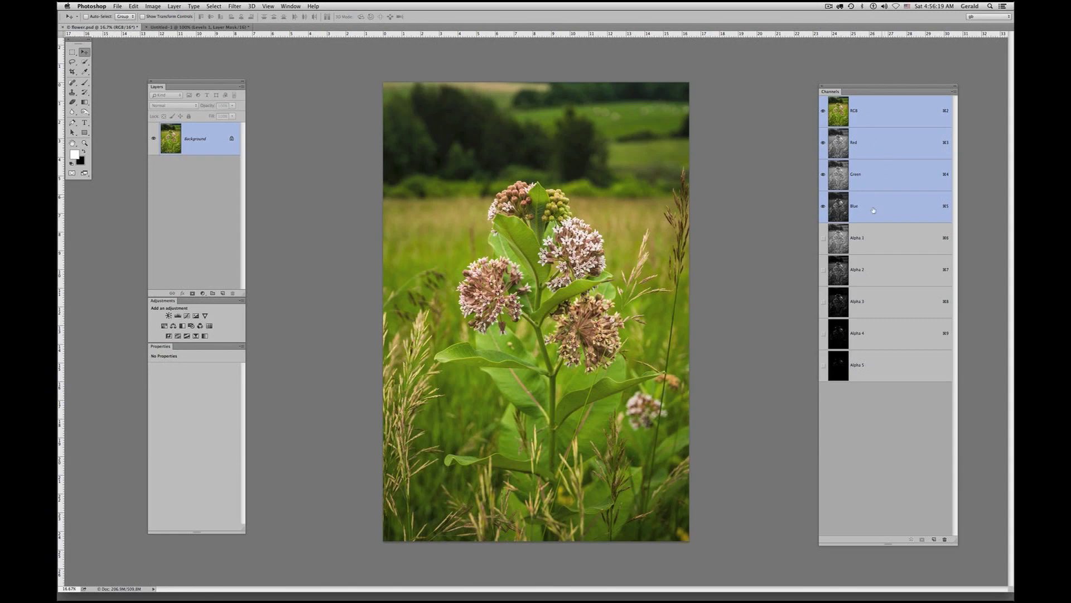
- Rename the five highlight alpha channels Lights 1 through Lights 5
left_click(871, 236)
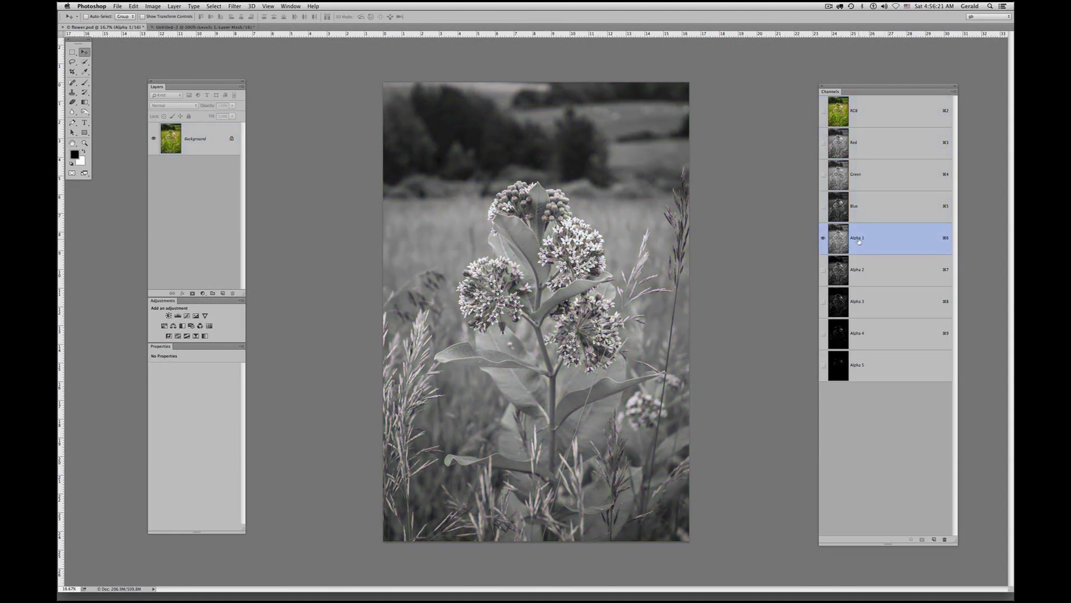
double_click(858, 239)
type("Gights")
key("Return")
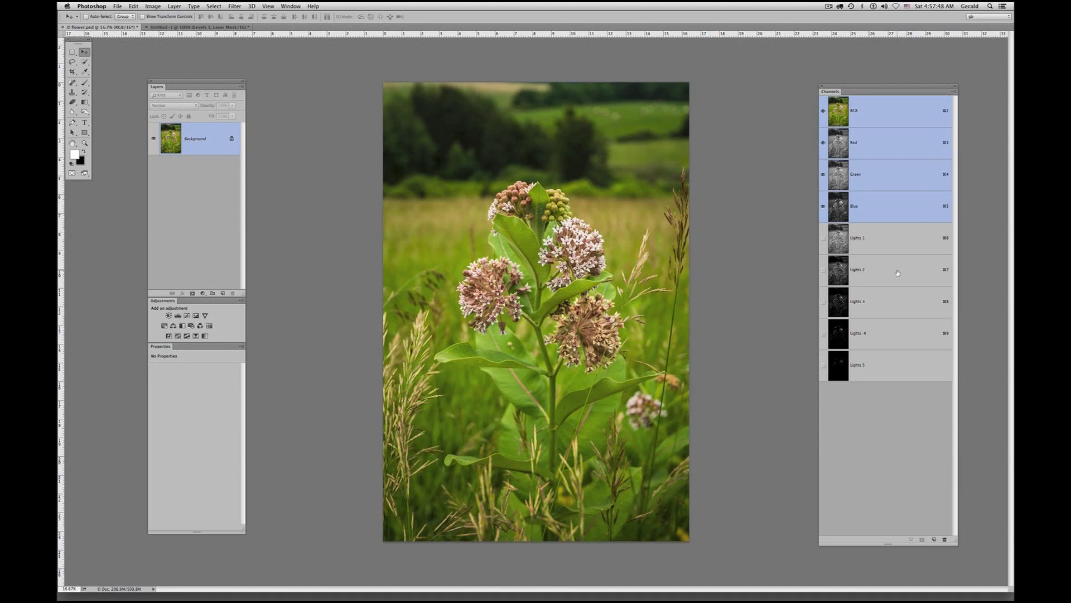
- Load the RGB channel as a selection, invert it, and save it as a new shadow channel, displaying that channel
left_click(858, 113, "super")
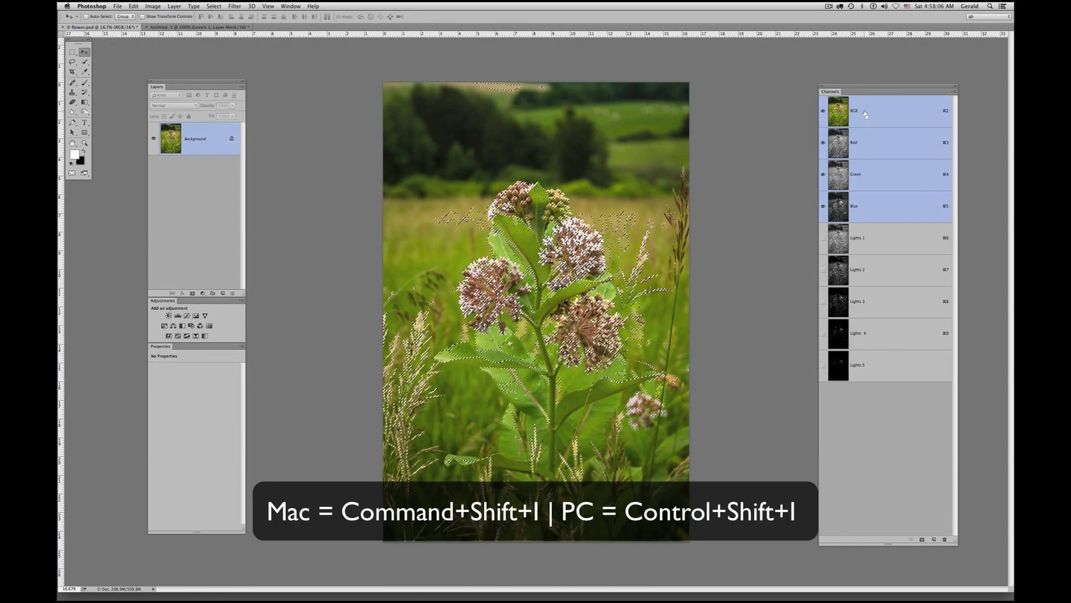
key("super+shift+i")
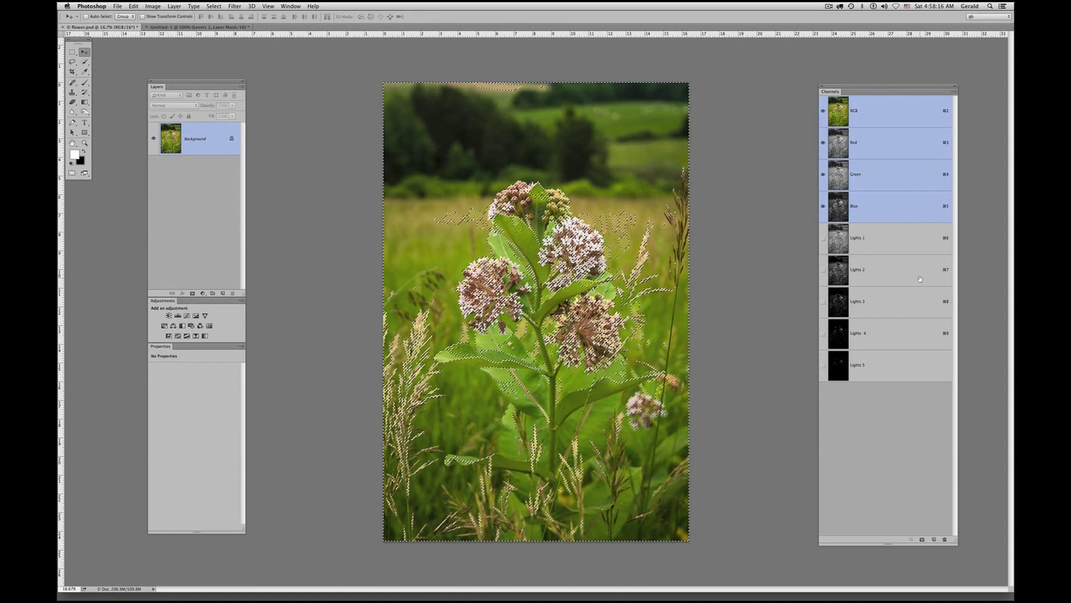
left_click(922, 539)
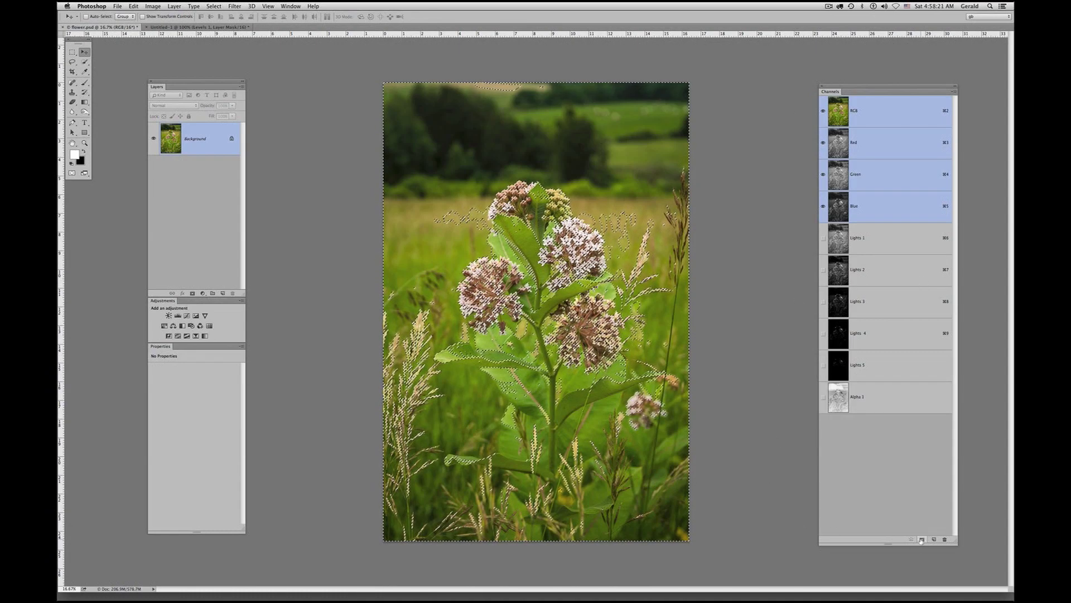
left_click(878, 394)
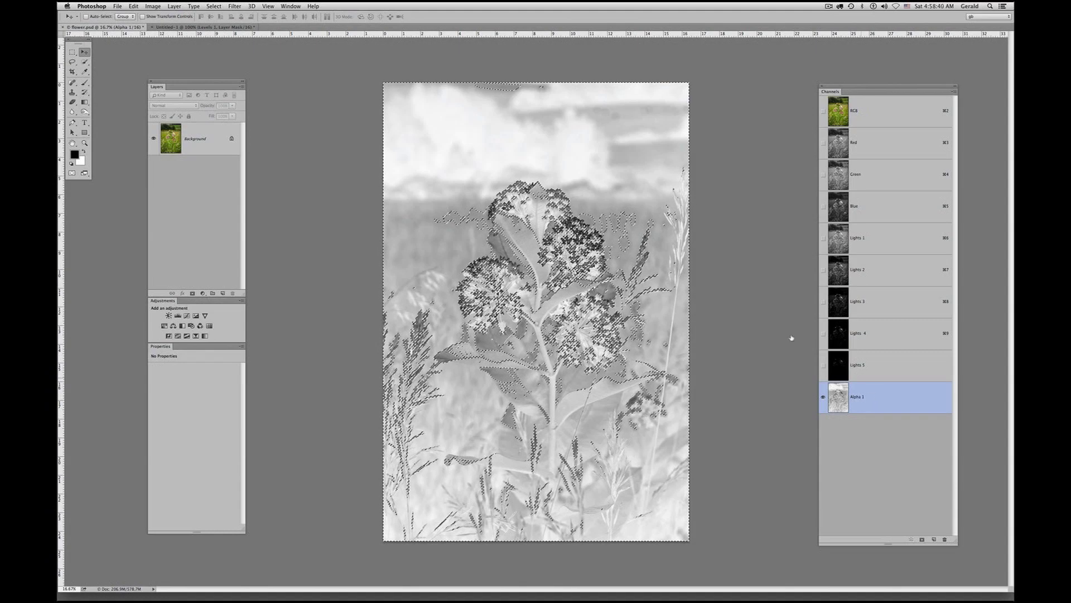
- Intersect the selection with the Alpha 1 channel, save the narrower shadow selection as a new channel, and display it
left_click(894, 406, "alt+shift+super")
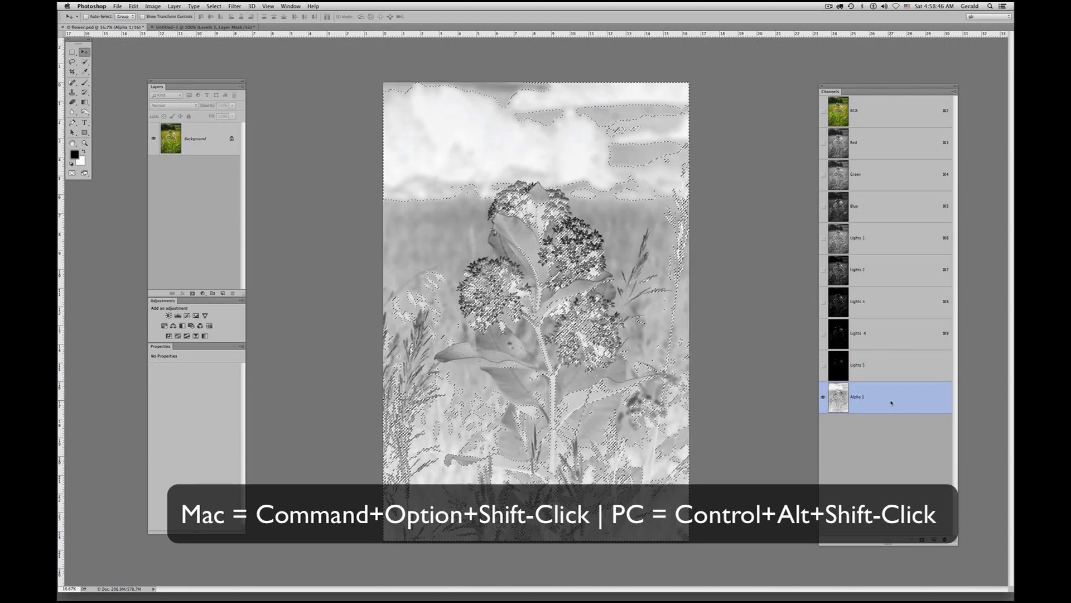
left_click(922, 540)
left_click(872, 431)
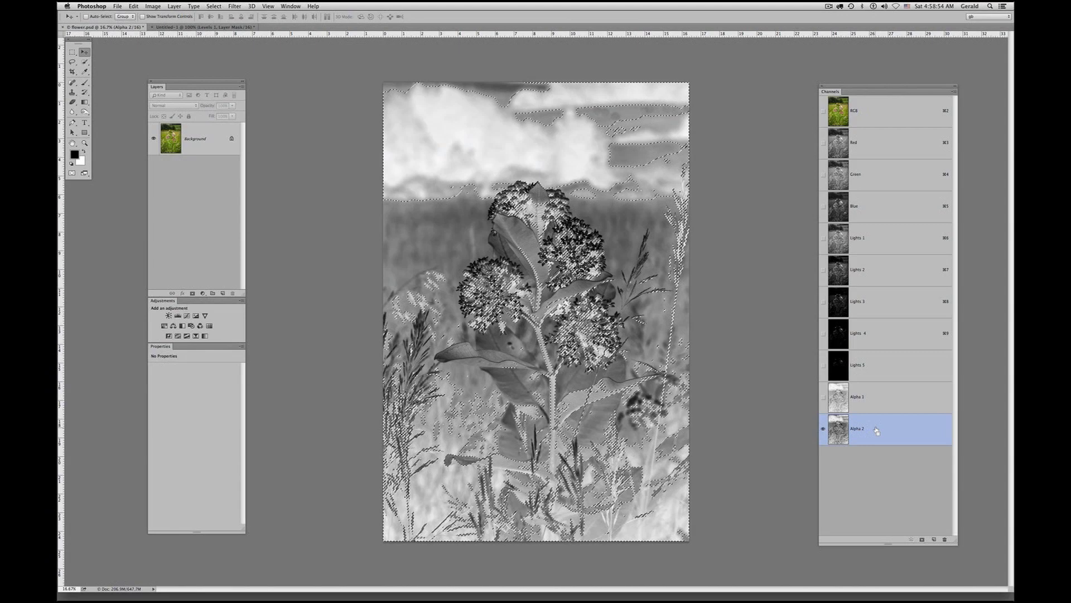
- Create three more progressively narrower shadow channels, intersecting the selection with the newest alpha channel before each save
left_click(921, 539)
left_click(921, 539)
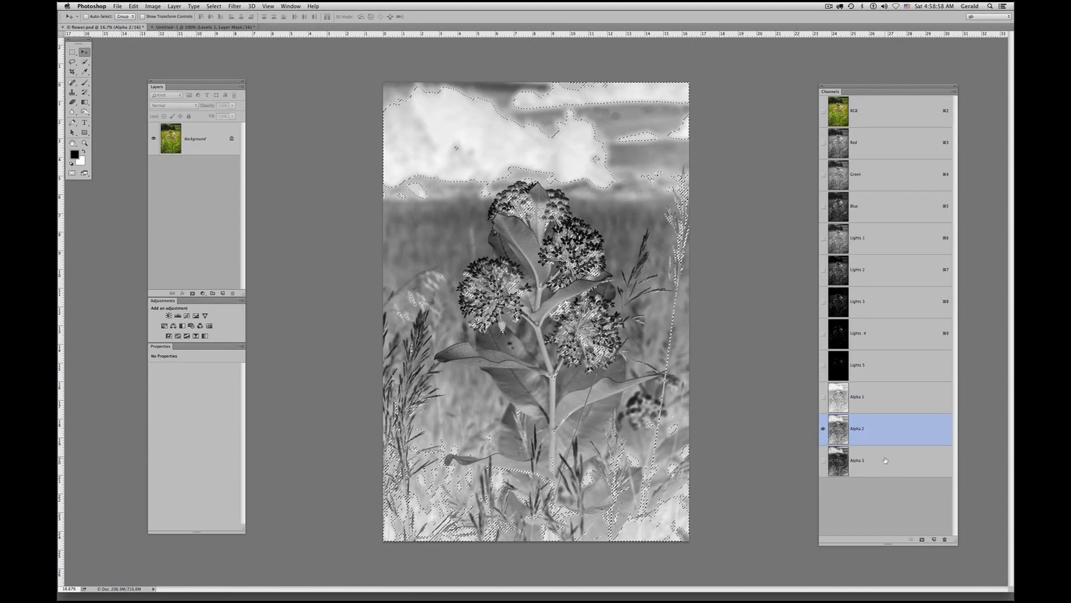
left_click(886, 460)
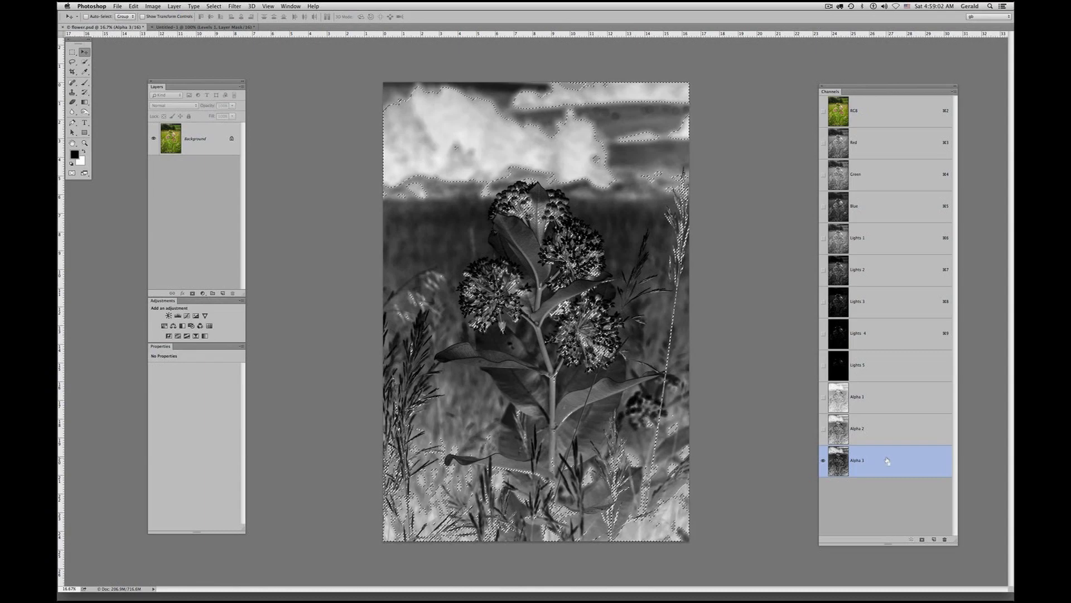
left_click(887, 461, "super")
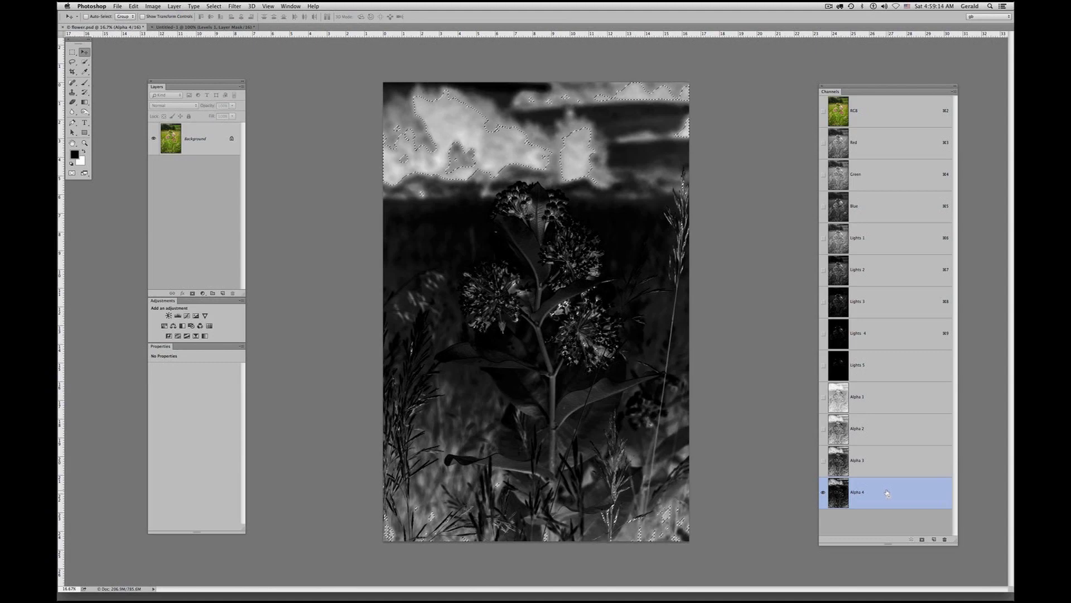
left_click(922, 540)
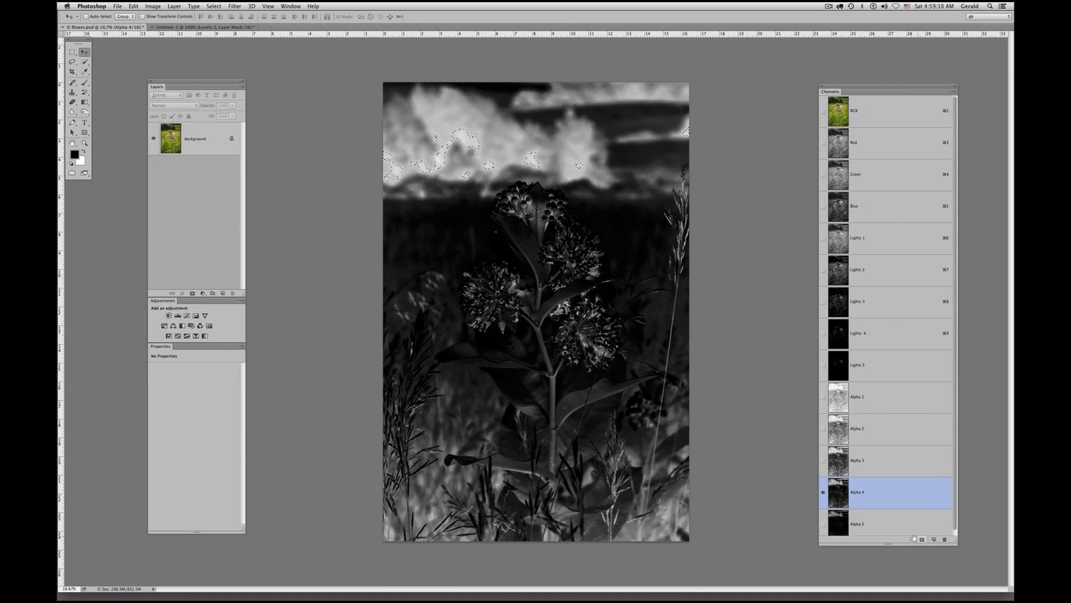
left_click(891, 525)
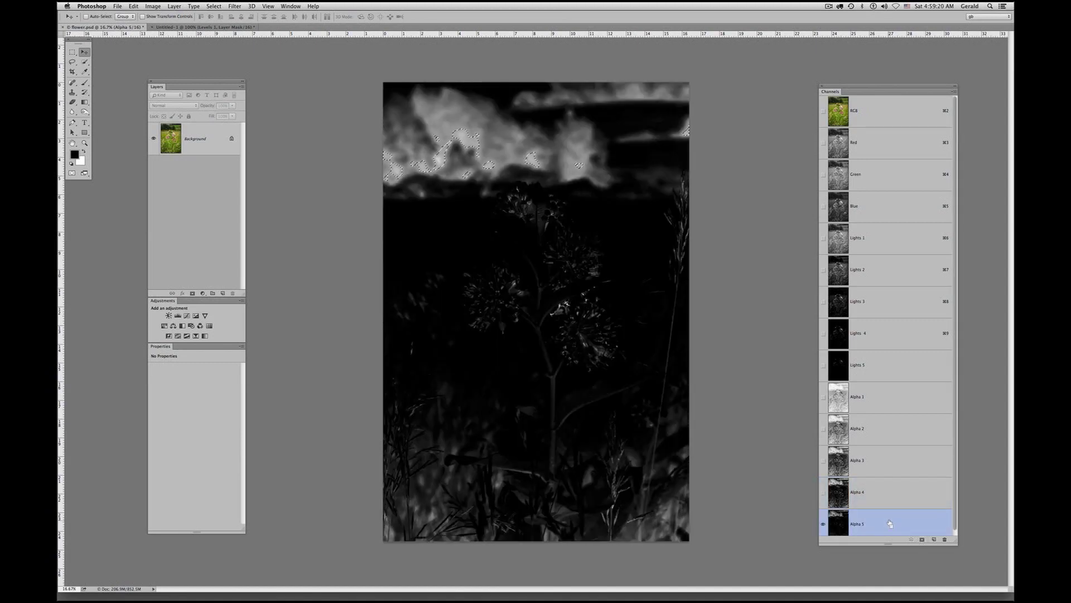
- Clear the selection and rename the five shadow alpha channels Darks 1 through Darks 5
key("super+d")
left_click(884, 400)
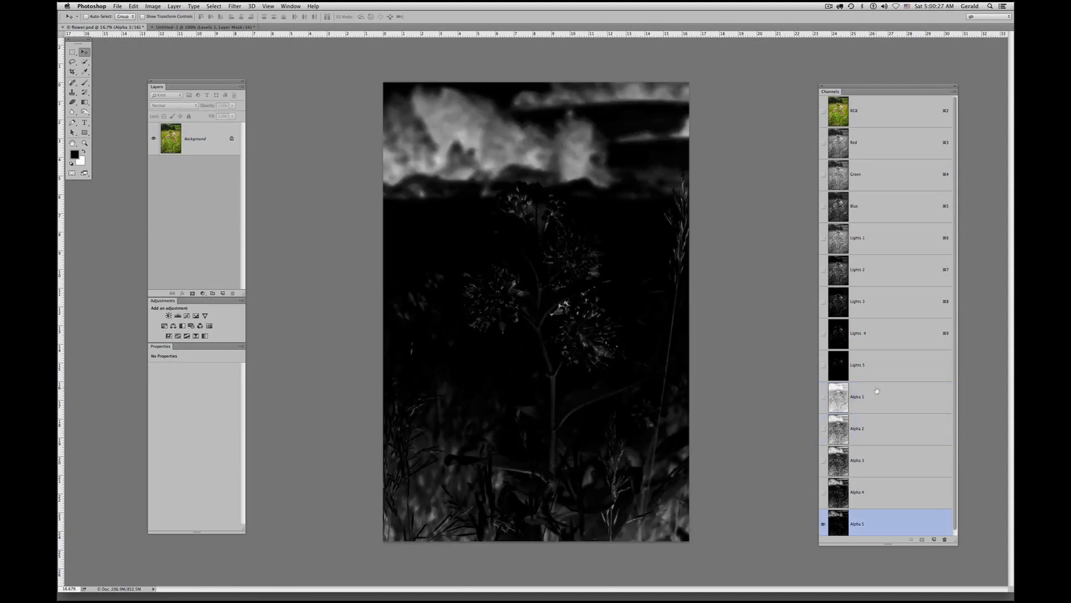
left_click(877, 400)
left_click(895, 401)
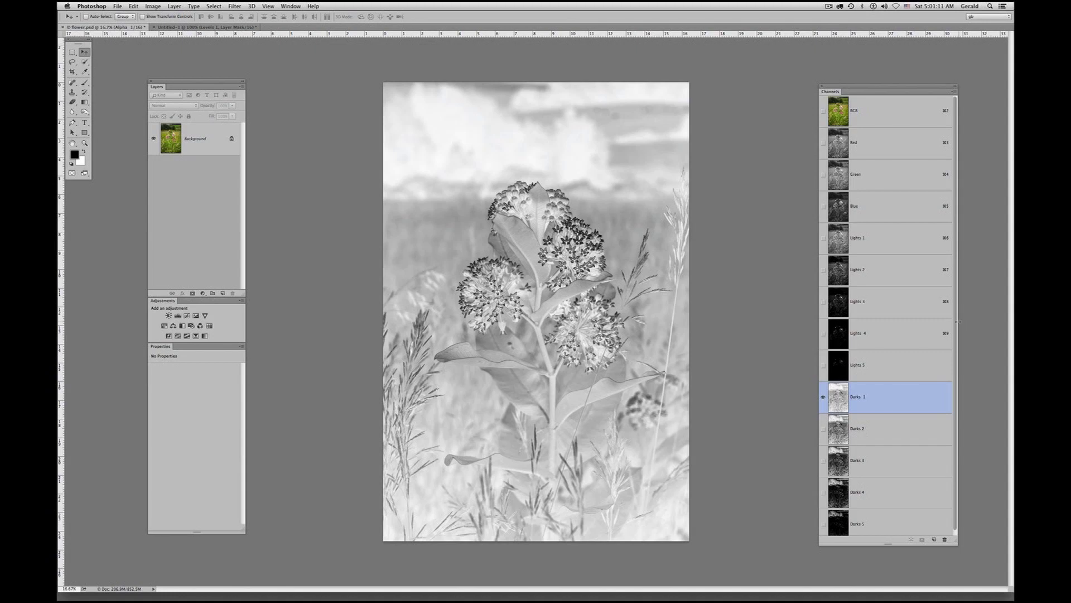
- Select the entire image from the RGB composite and subtract the Lights 1 channel from the selection
scroll(955, 322, "down", 1)
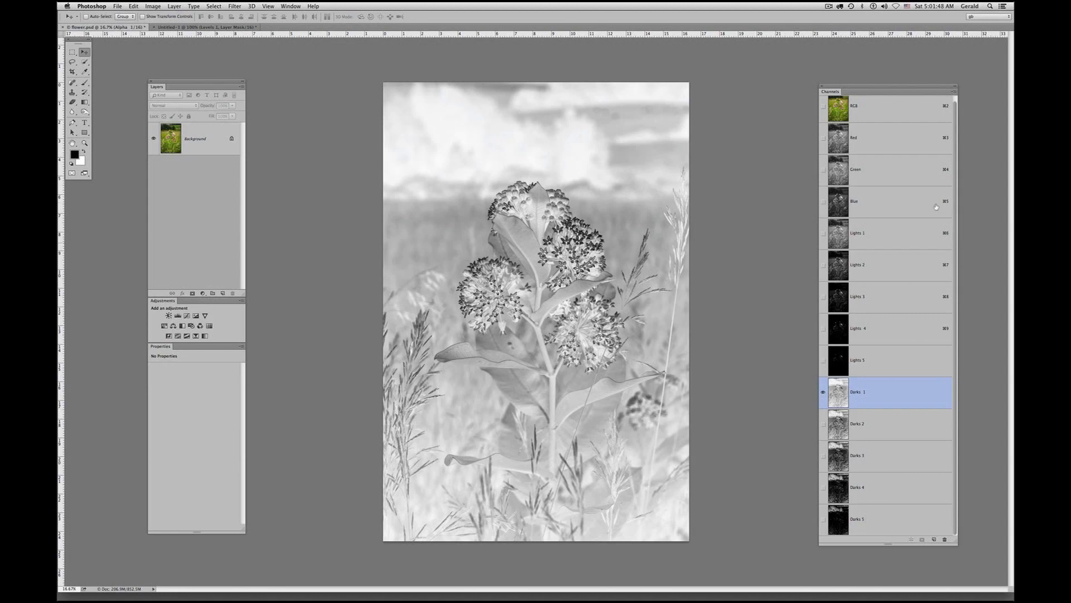
left_click(854, 113)
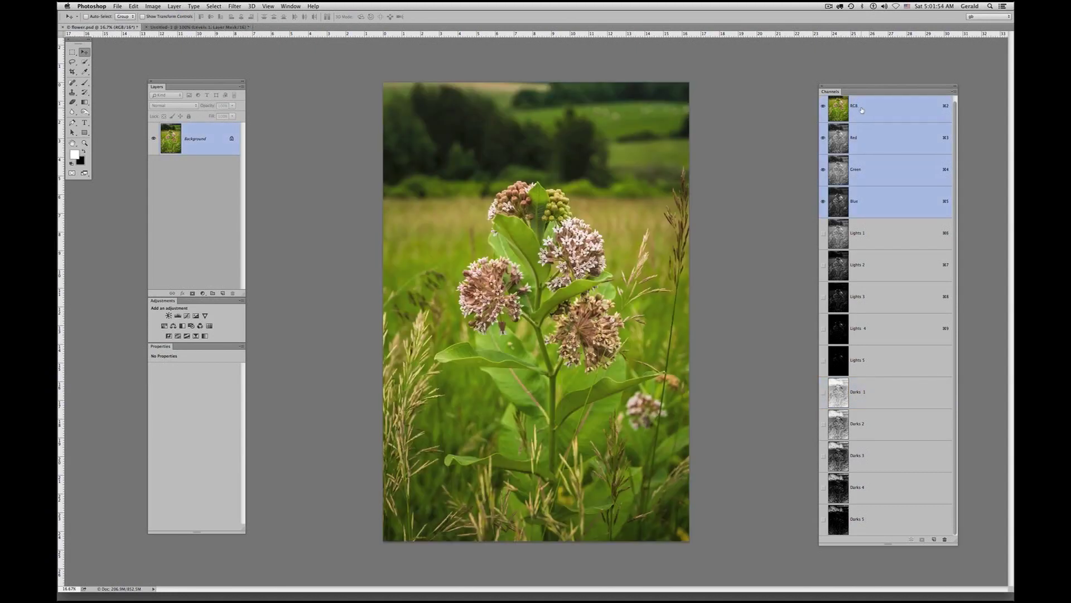
key("super+a")
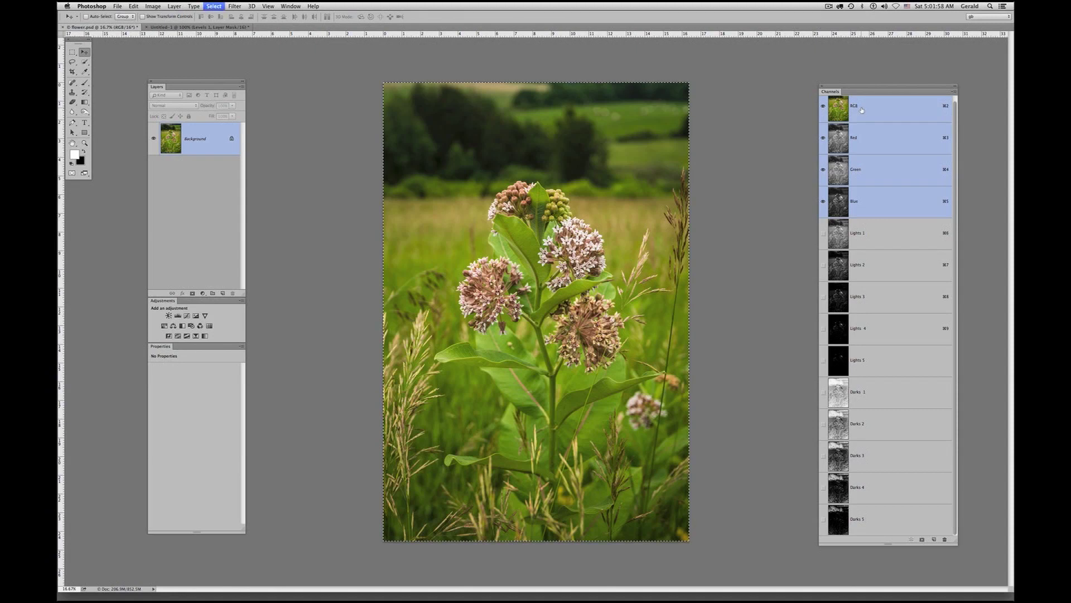
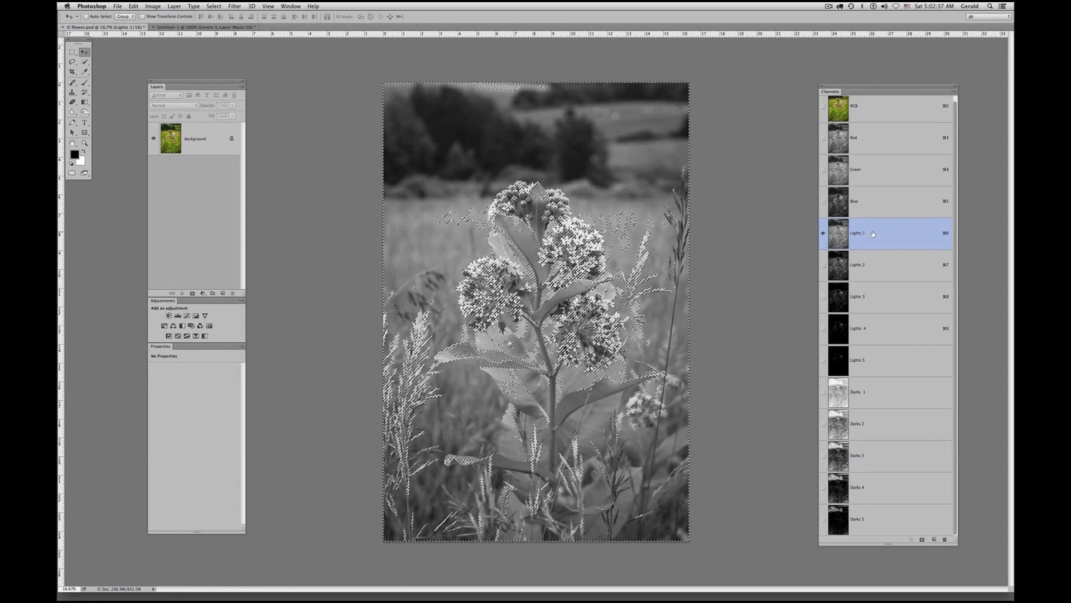
- Subtract the Darks 1 channel from the selection and save the remaining midtones as a new channel, displaying it
left_click(885, 397)
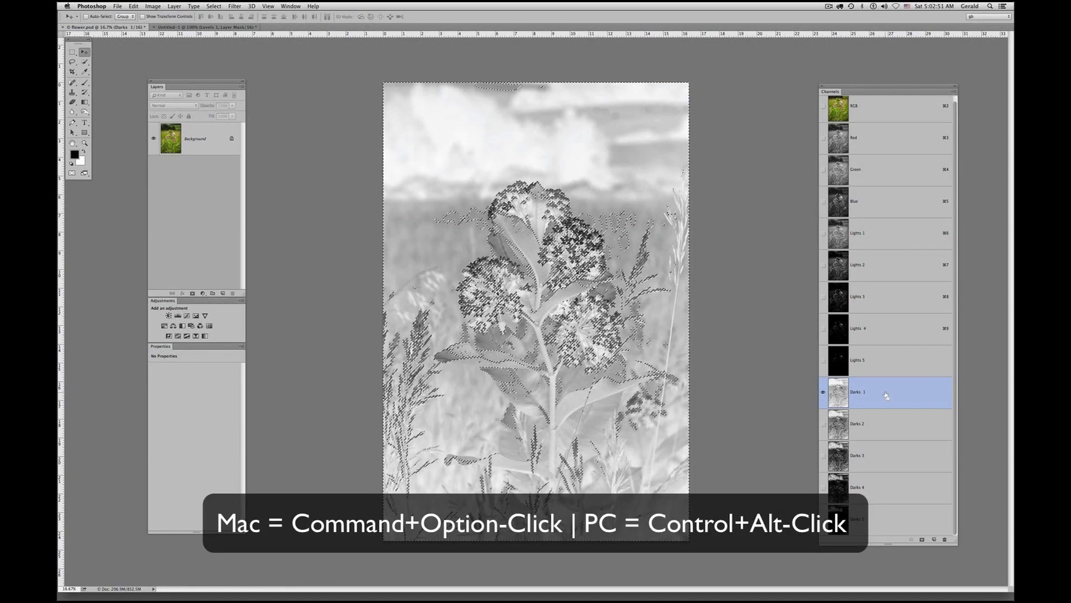
left_click(886, 396, "alt+super")
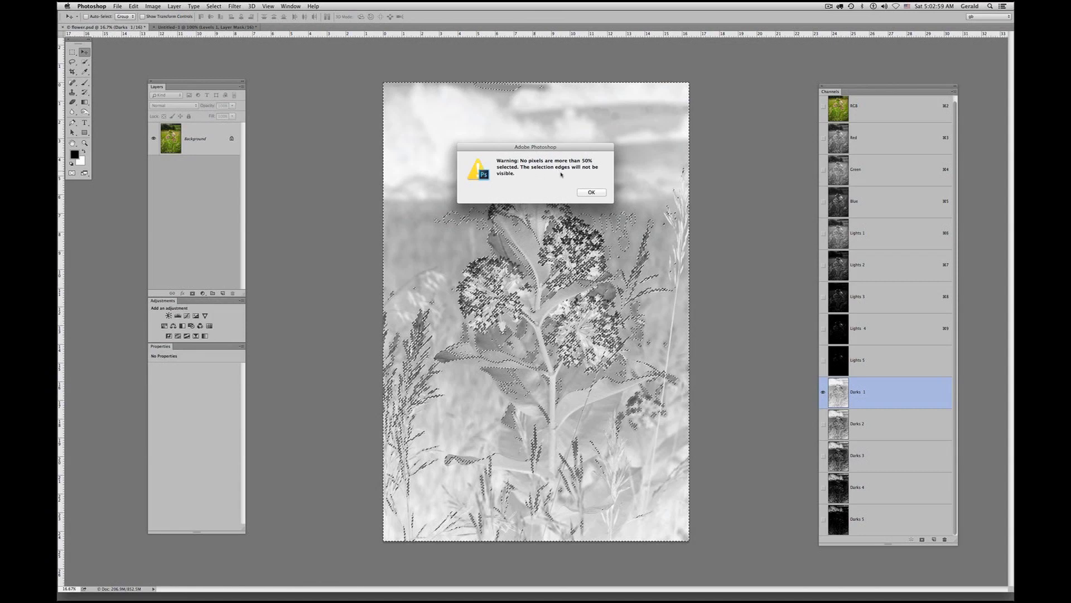
left_click(593, 192)
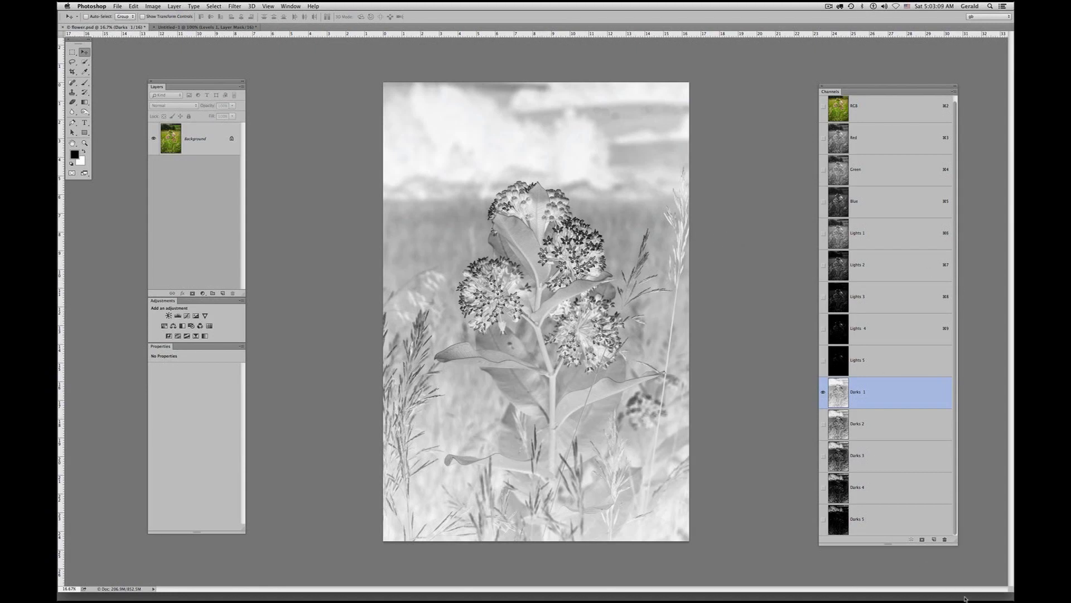
left_click(923, 539)
left_click(889, 517)
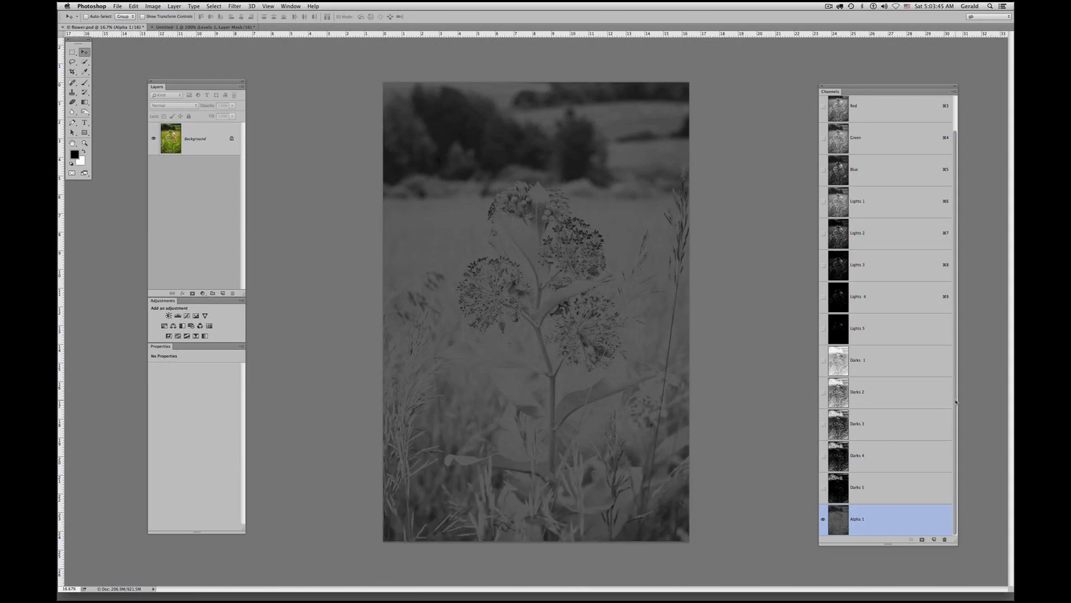
- Select the entire image from the RGB composite and subtract the Lights 2 and Darks 2 channels from the selection
left_click_drag(956, 401, 964, 302)
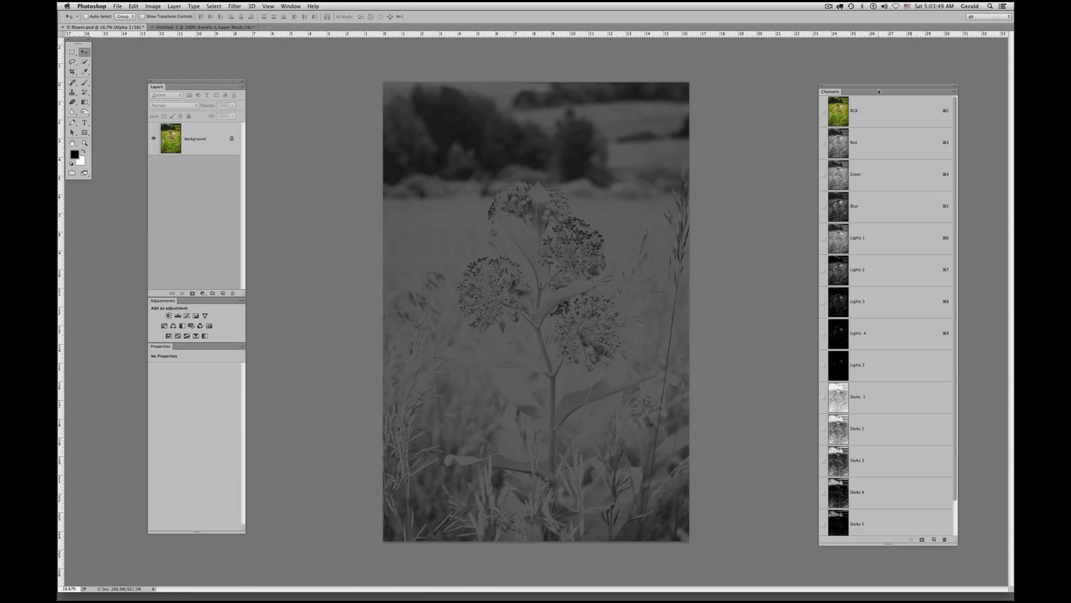
left_click(841, 113)
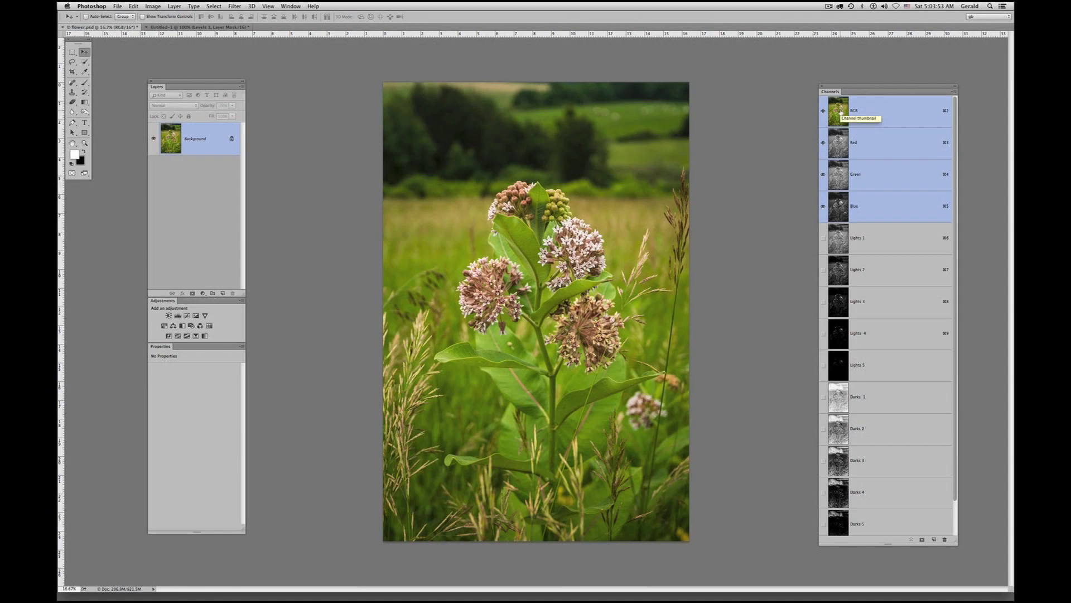
key("super+a")
left_click(872, 272)
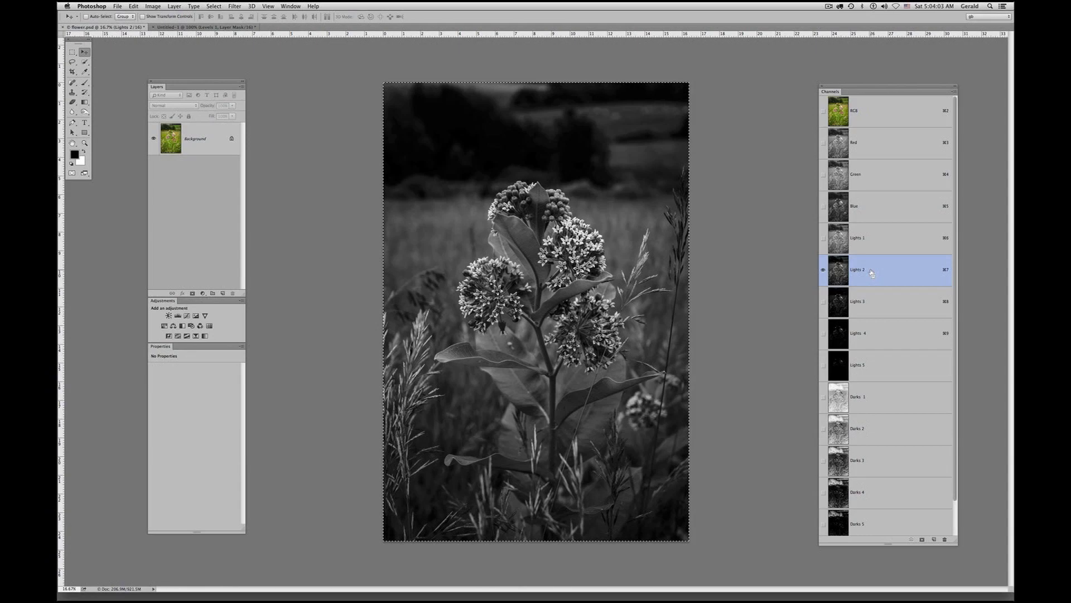
left_click(872, 273, "super")
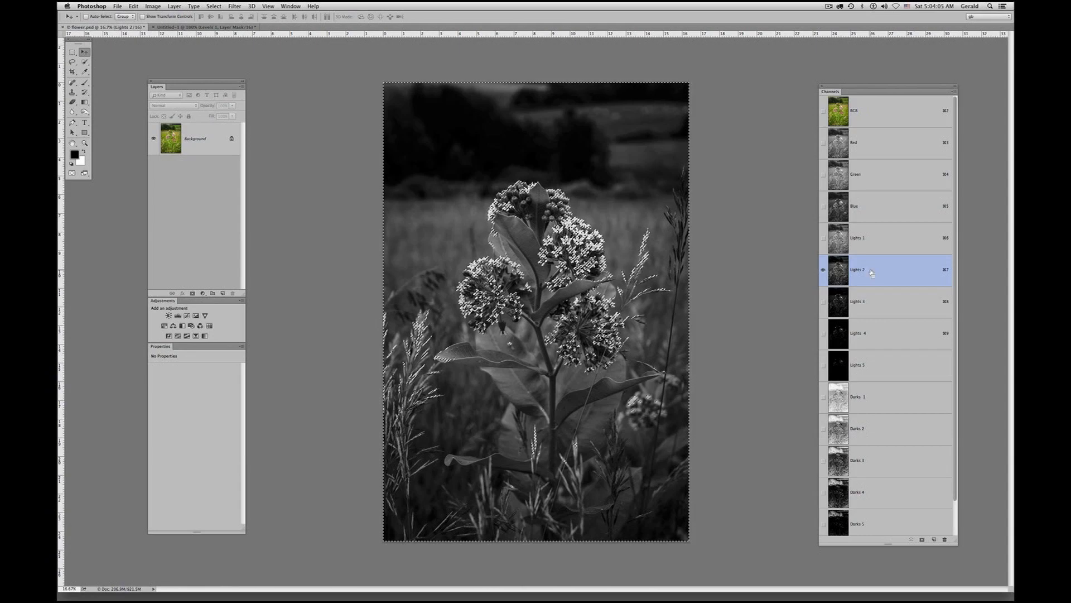
left_click(882, 432)
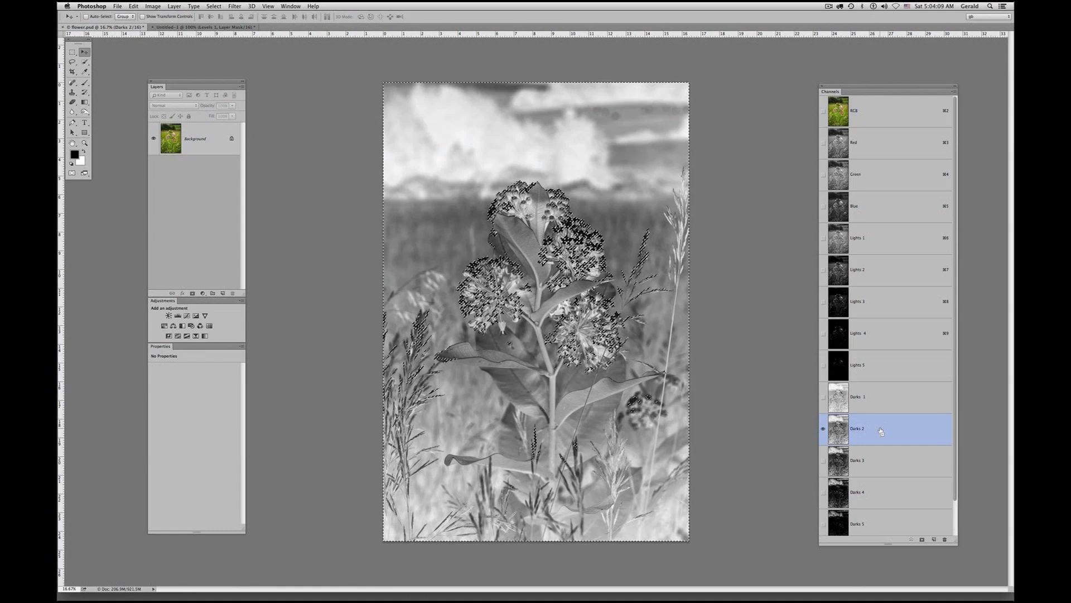
left_click(881, 432, "super")
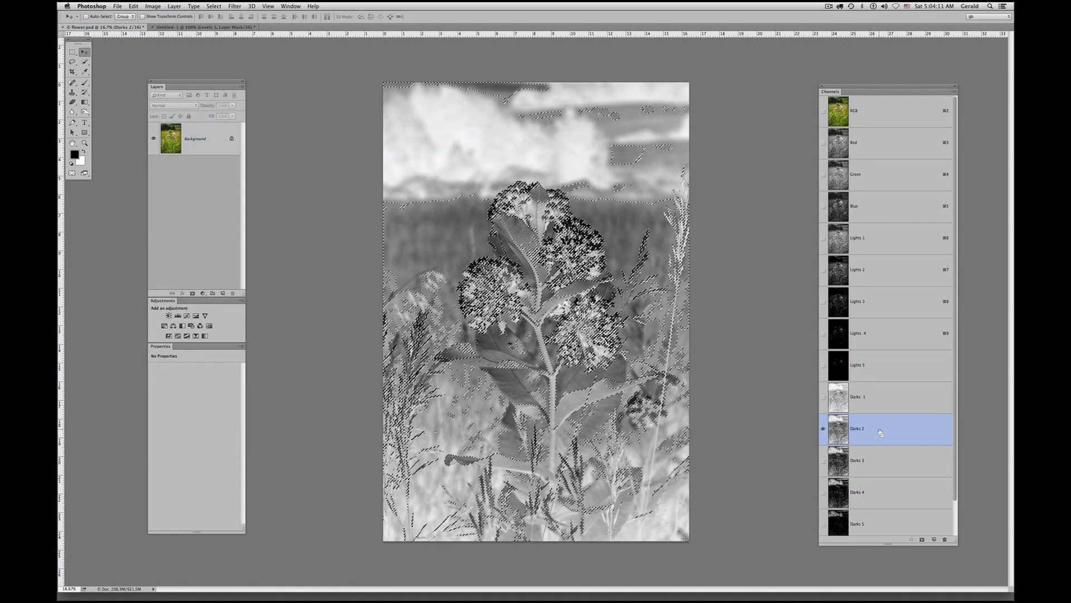
- Save the selection left after subtracting Lights 2 and Darks 2 as a new channel, display it and clear the selection
left_click(923, 541)
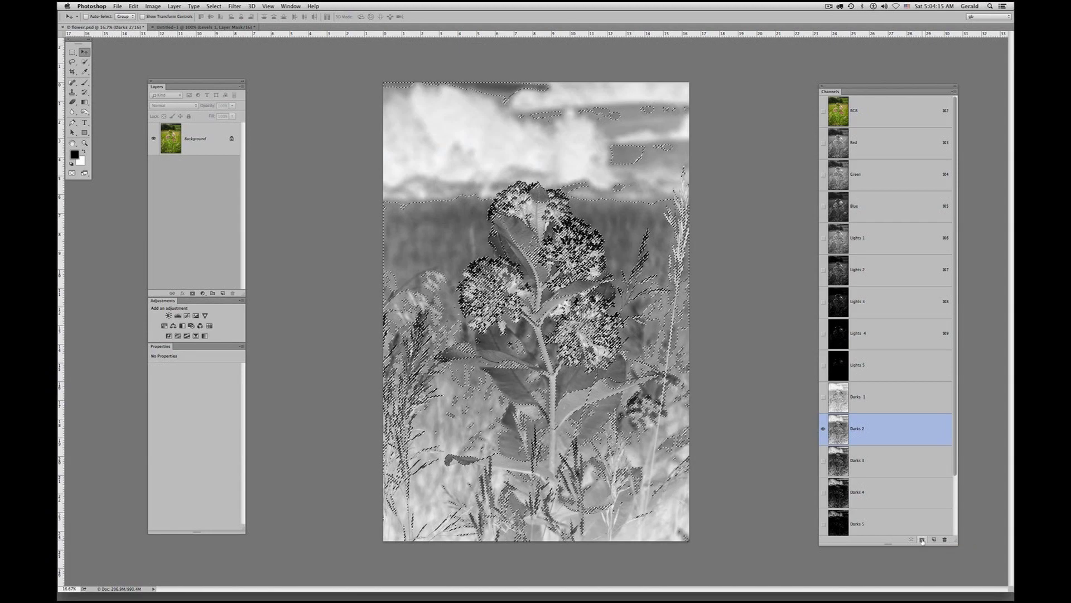
scroll(953, 502, "down", 3)
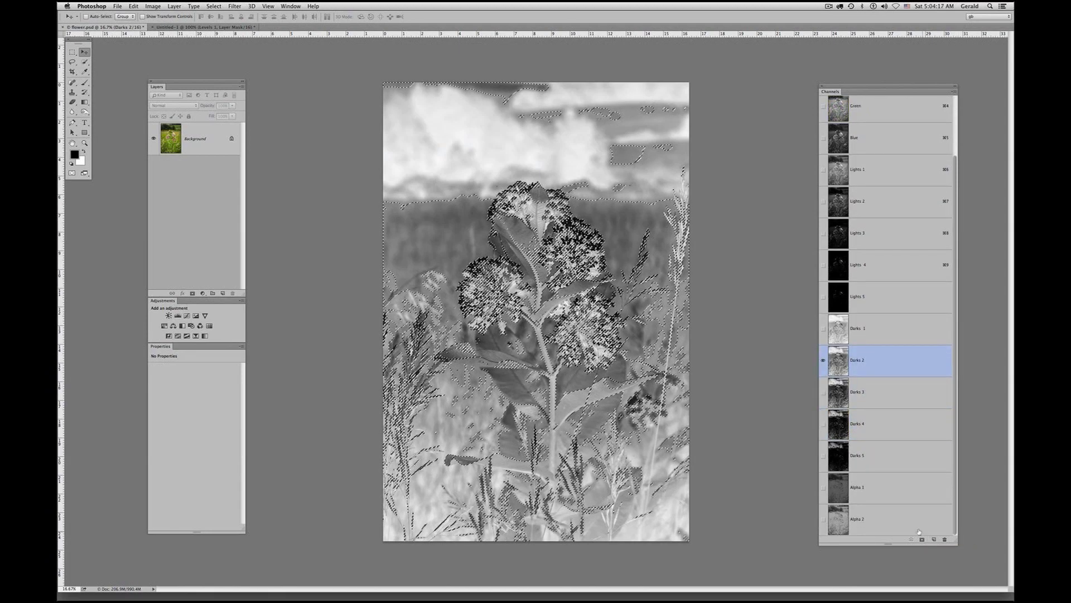
left_click(901, 520)
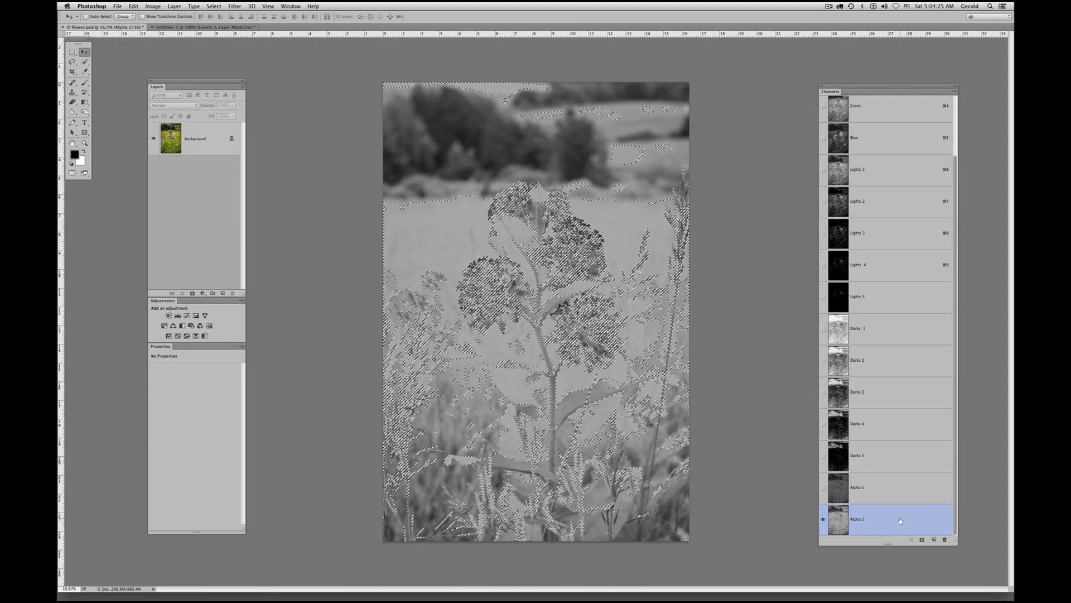
left_click_drag(957, 291, 957, 224)
key("super+d")
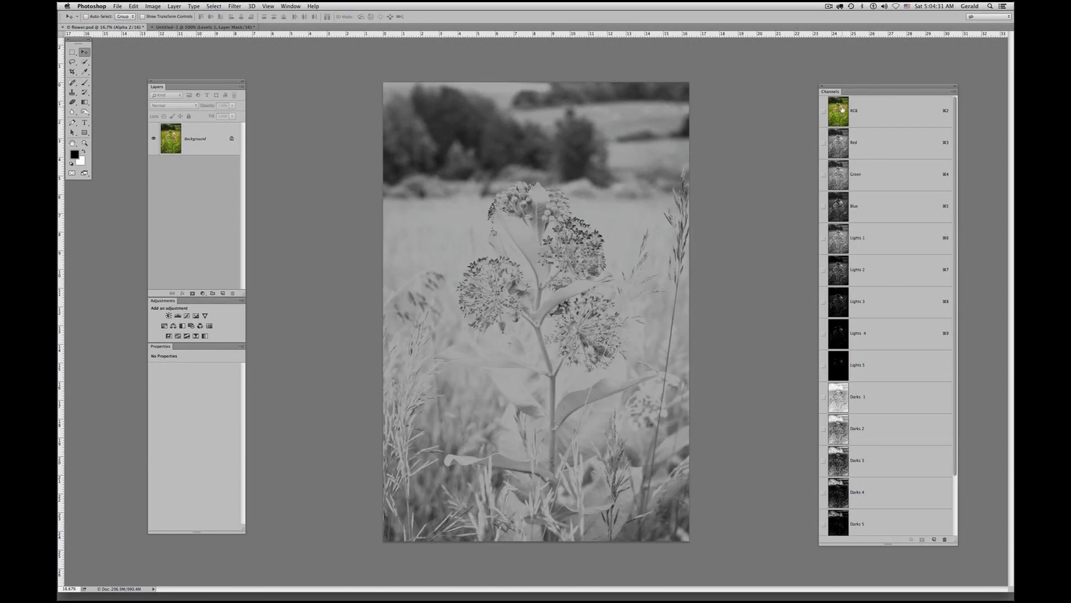
- Select the entire image from the RGB composite and subtract the Lights 3 and Darks 3 channels from the selection
left_click(842, 110)
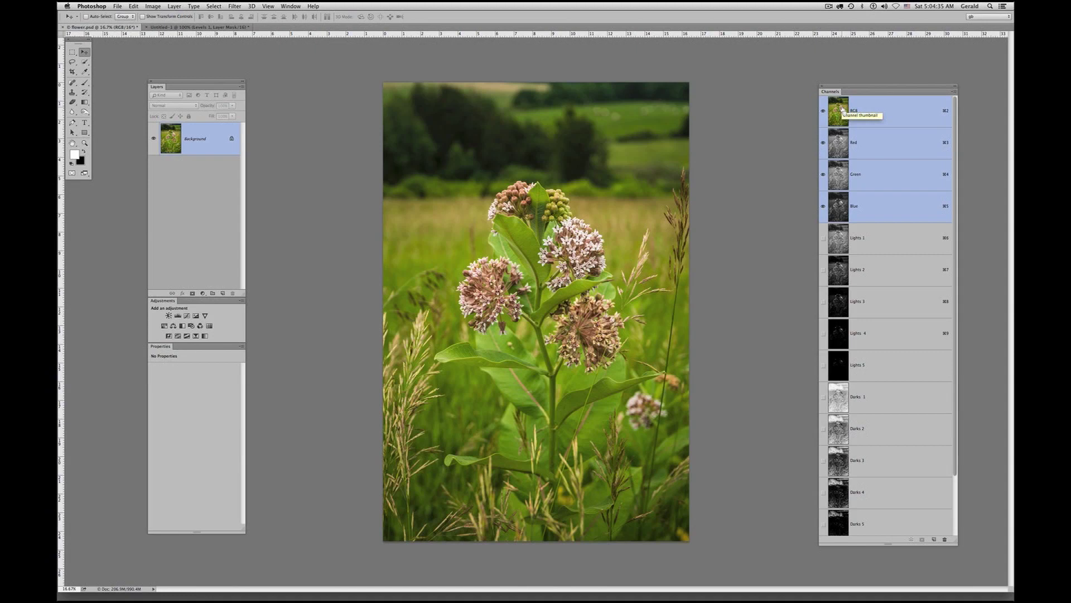
key("super+a")
left_click(883, 305)
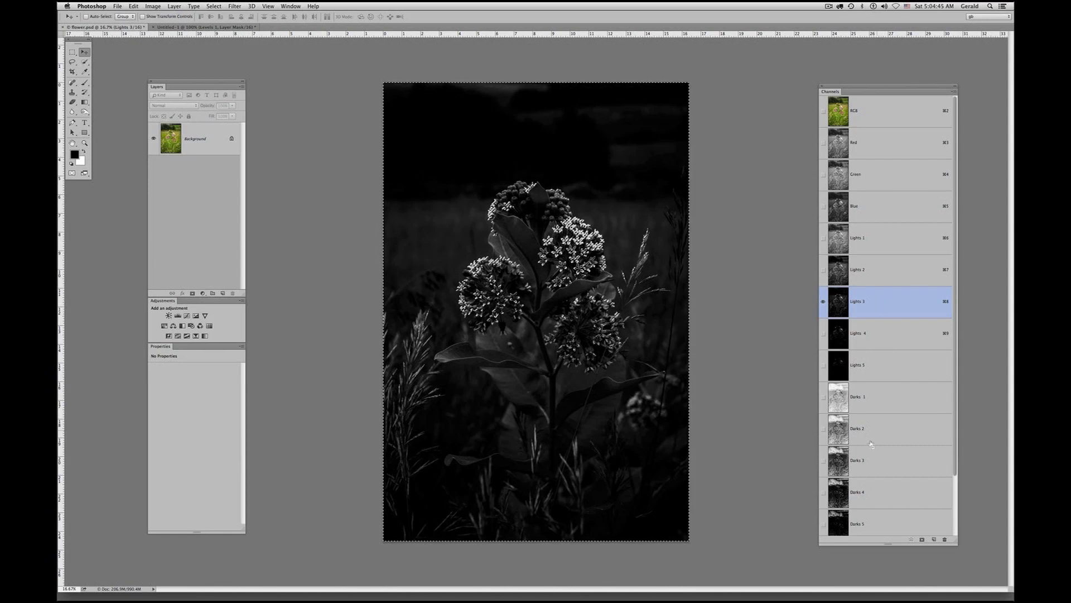
left_click(882, 461)
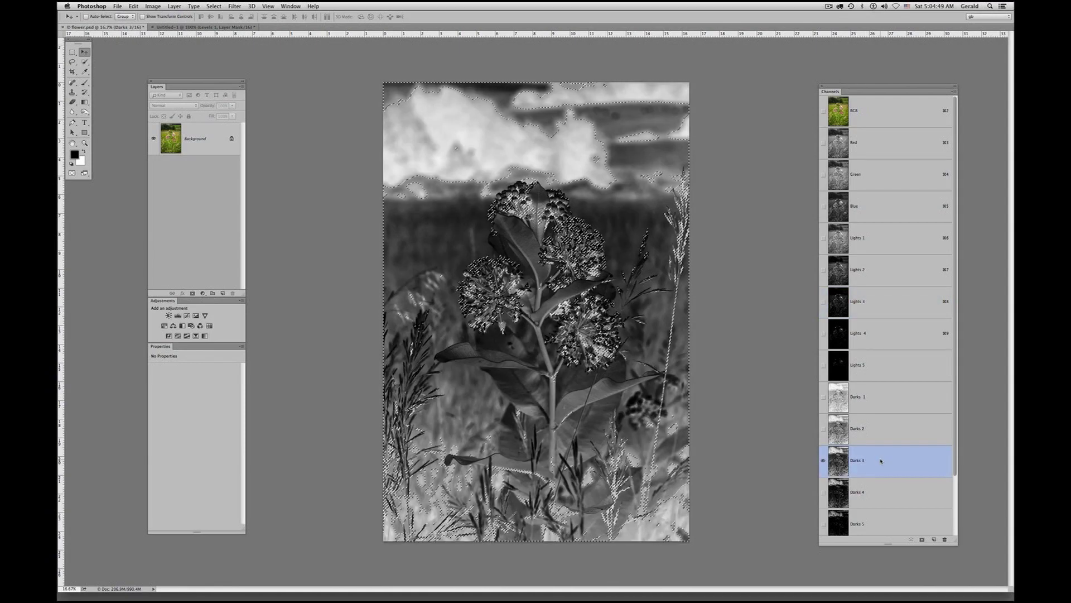
- Save the third set of midtones as a new channel, display it and clear the selection
left_click(922, 539)
left_click_drag(955, 446, 955, 530)
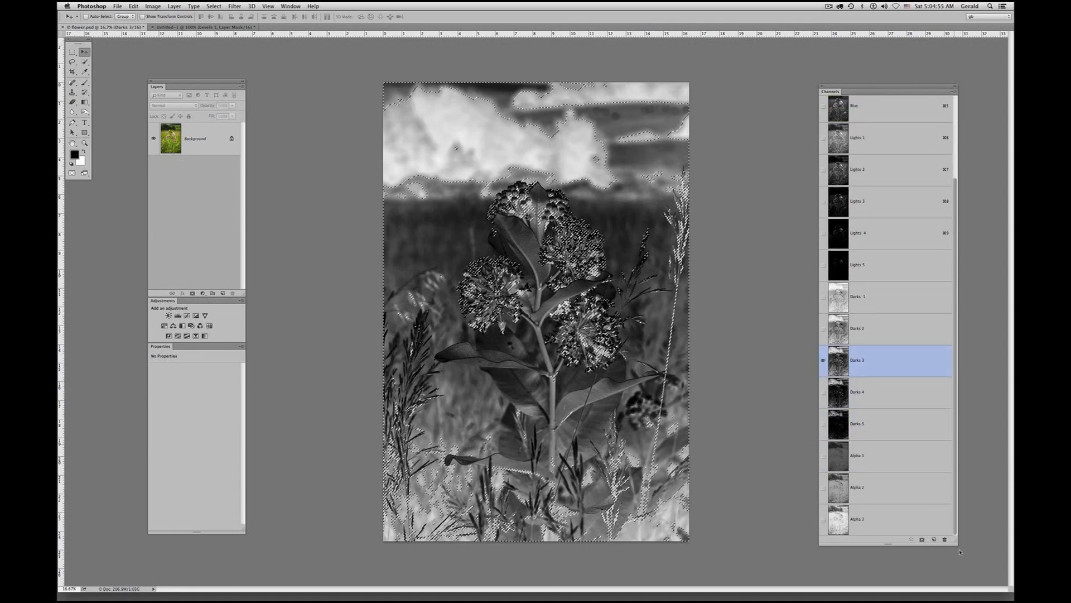
left_click(886, 519)
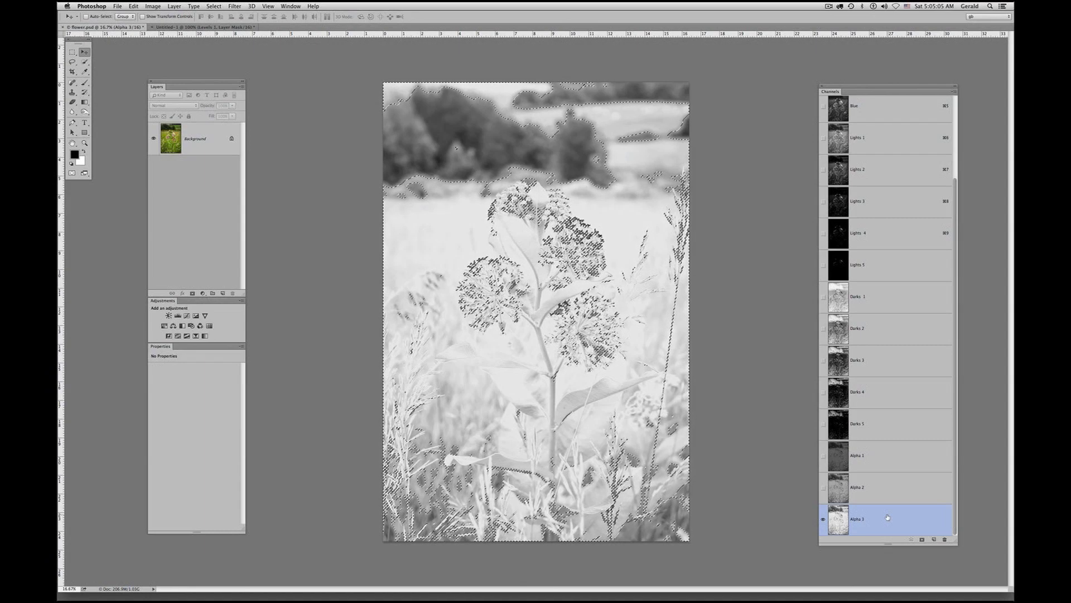
key("super+d")
- Select the entire image from the RGB composite and subtract the Lights 4 and Darks 4 channels from the selection
scroll(955, 439, "up", 3)
left_click(846, 120)
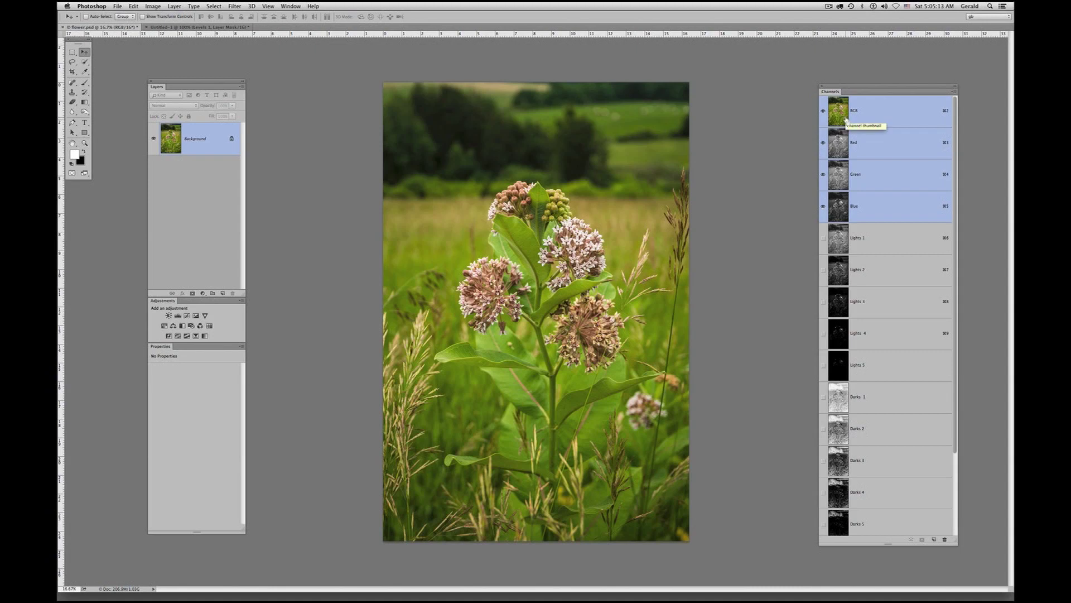
key("super+a")
left_click(880, 332)
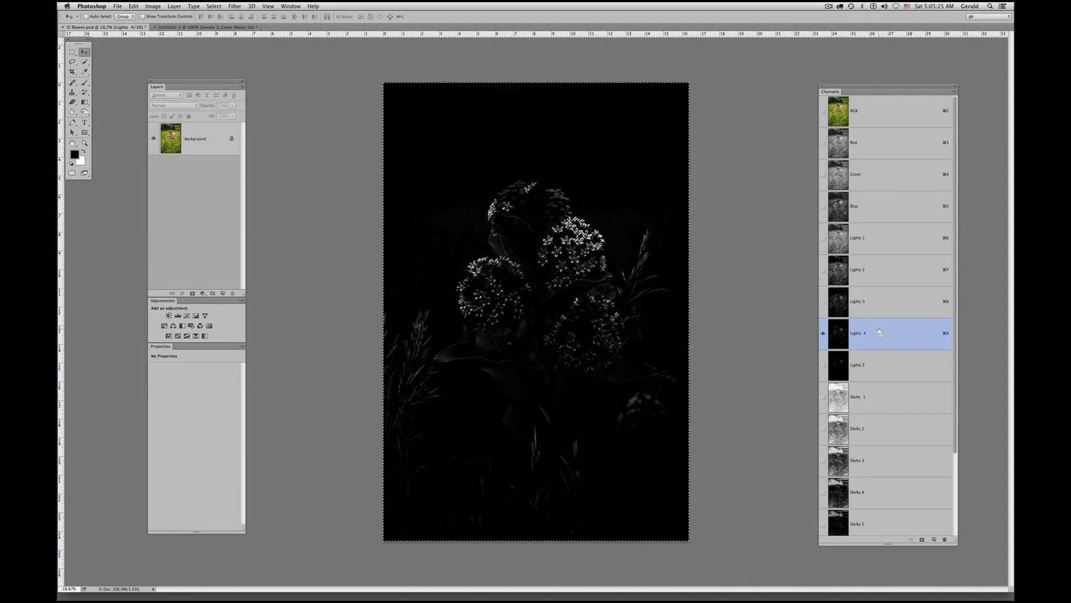
left_click(890, 491)
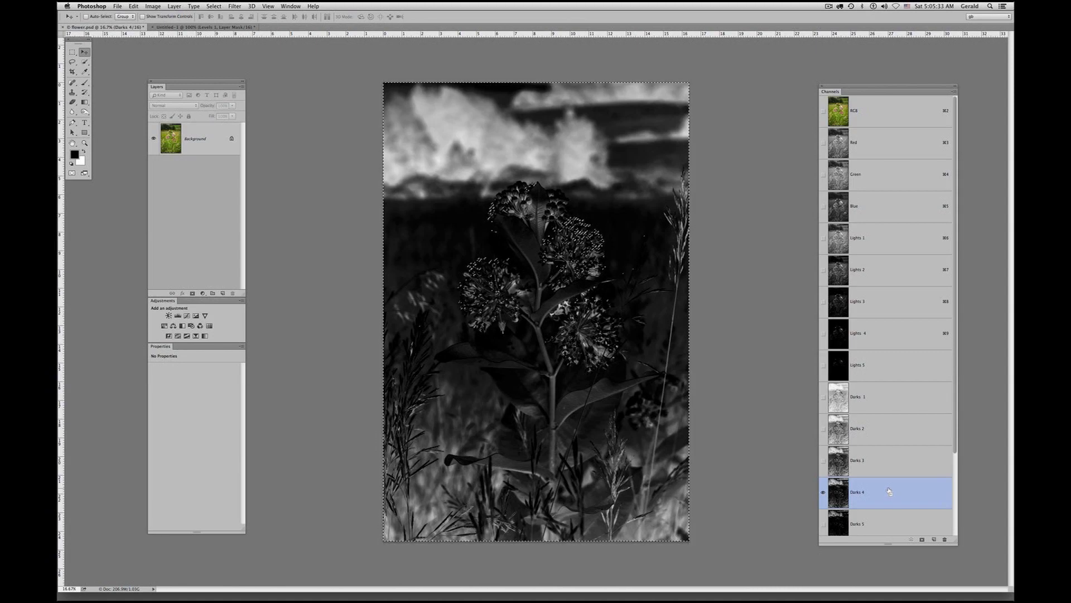
- Save the fourth set of midtones as a new channel and clear the selection
left_click(911, 539)
scroll(956, 428, "down", 5)
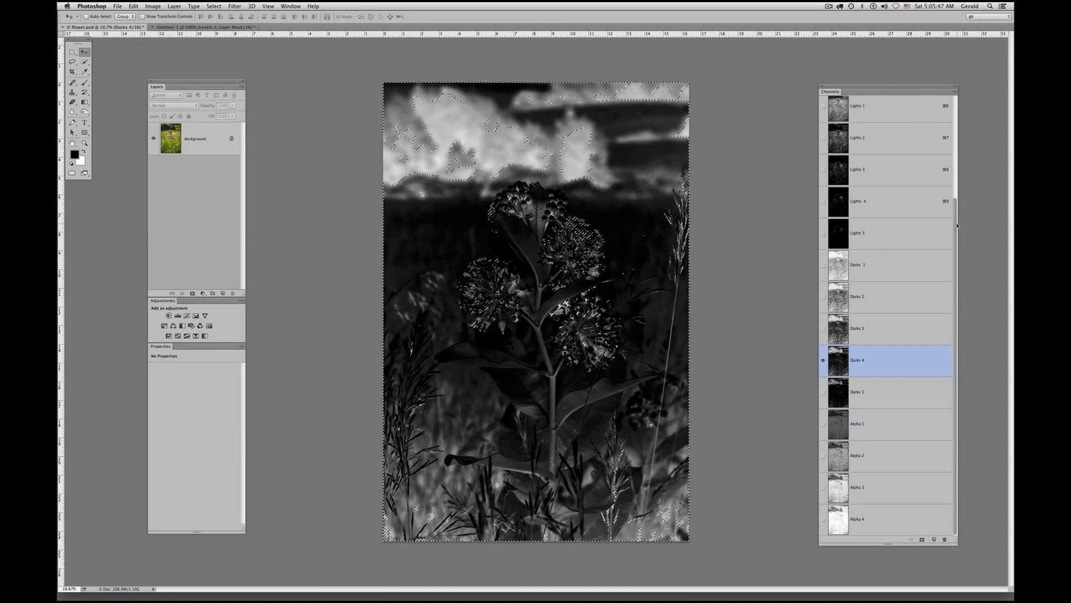
scroll(957, 226, "up", 5)
key("super+shift+i")
- Select the entire image from the RGB composite and subtract the Lights 5 and Darks 5 channels from the selection
left_click(879, 114)
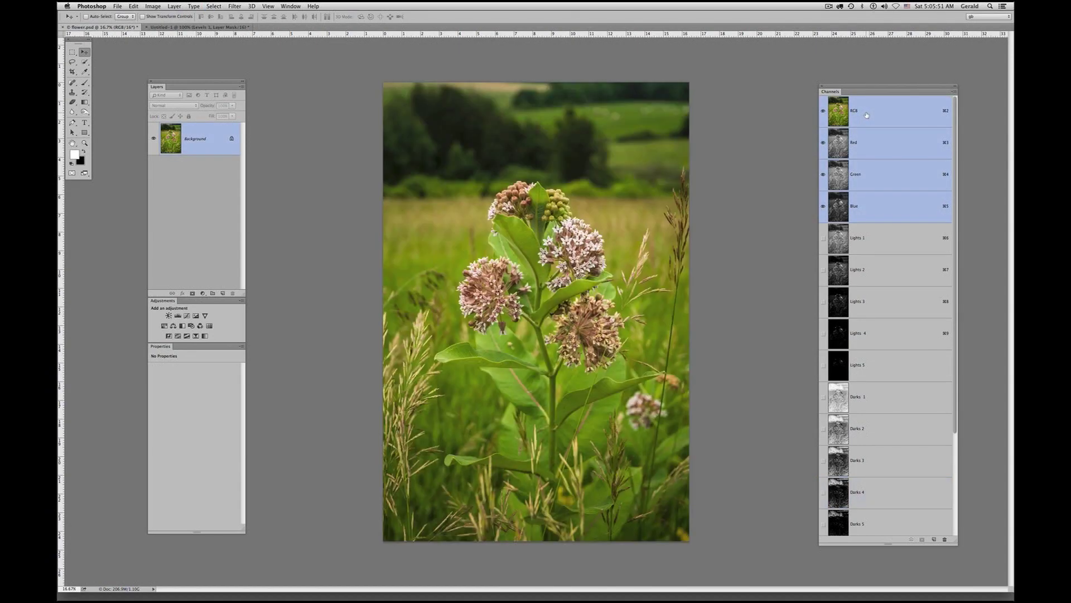
key("super+a")
left_click(887, 366)
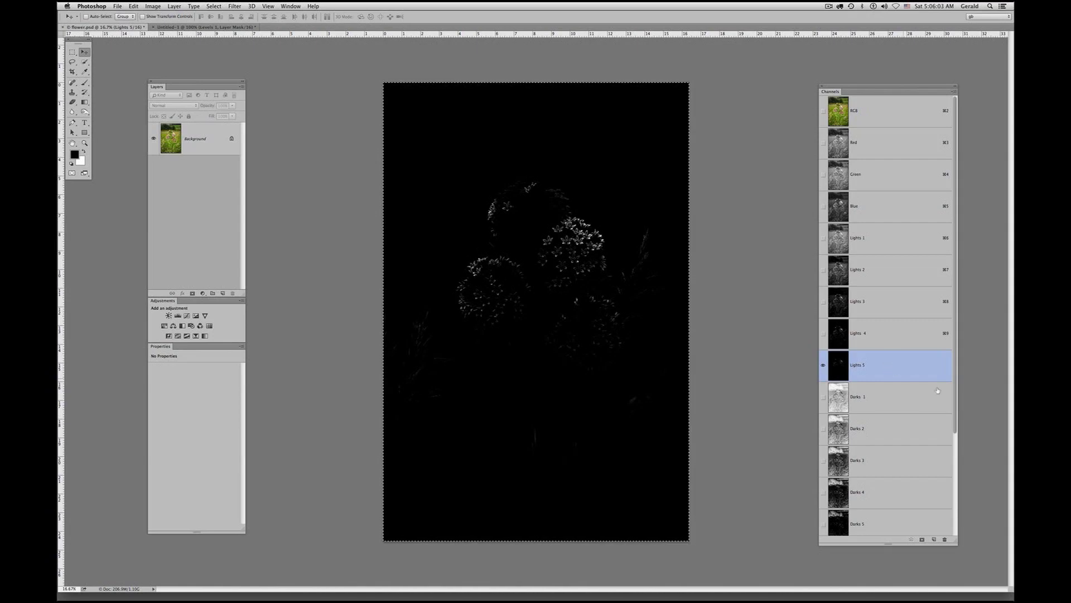
scroll(921, 447, "down", 5)
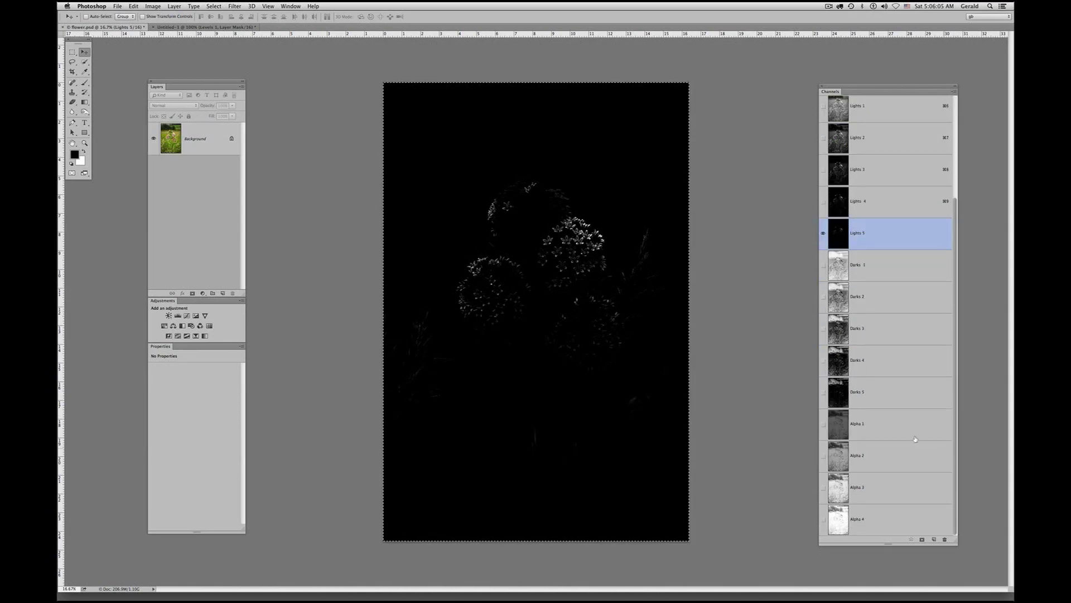
left_click(871, 391)
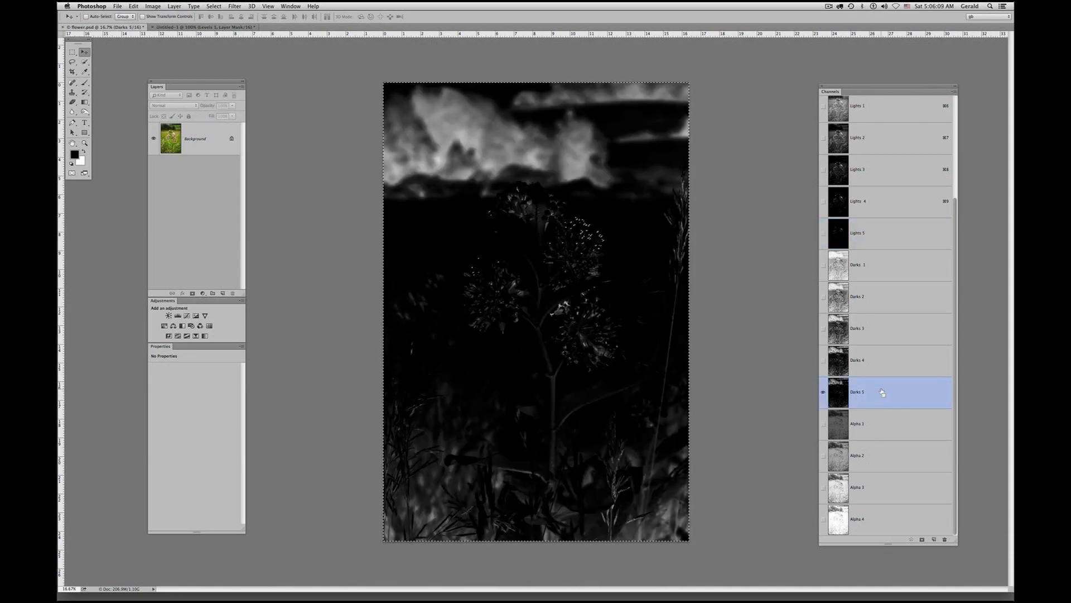
left_click(882, 392, "super")
- Save the fifth set of midtones as a new channel, display it and clear the selection
left_click_drag(957, 461, 957, 486)
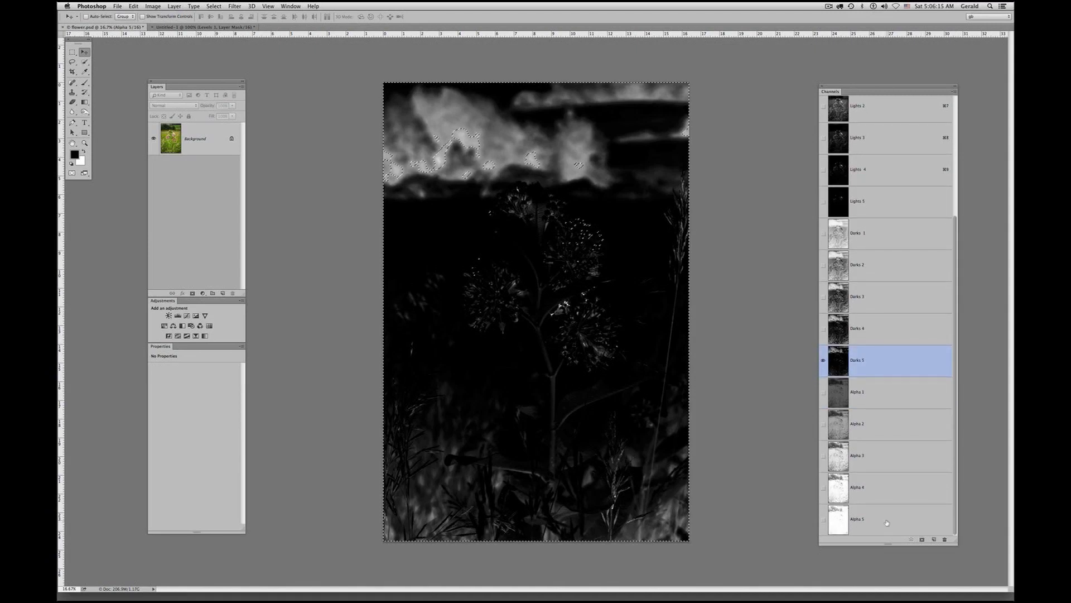
left_click(887, 523)
key("super+d")
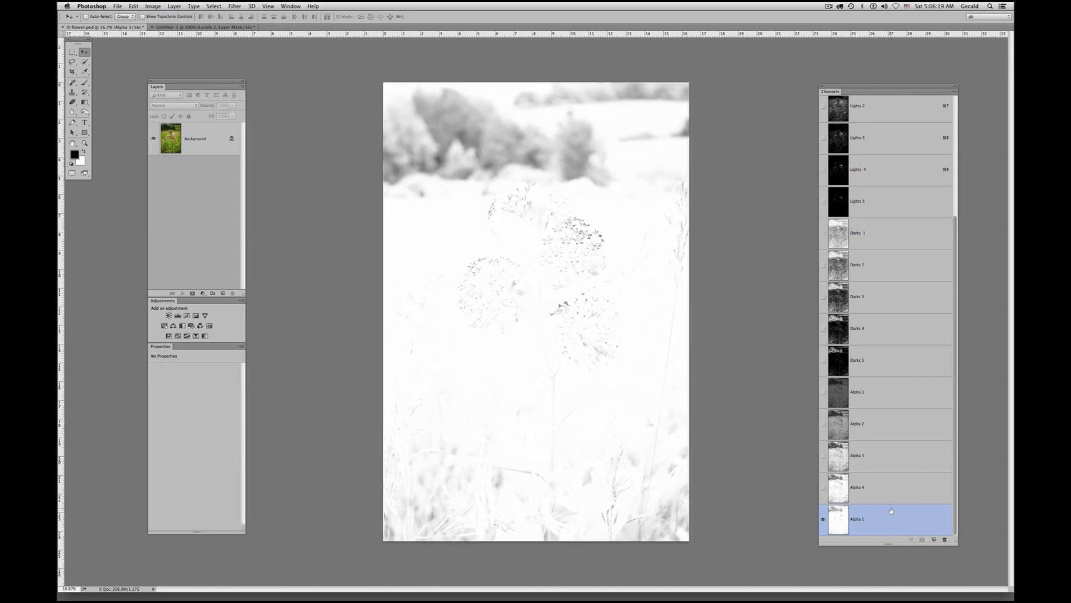
- Display the five midtone alpha channels one after another and rename them Mids 1 through Mids 5
left_click(877, 389)
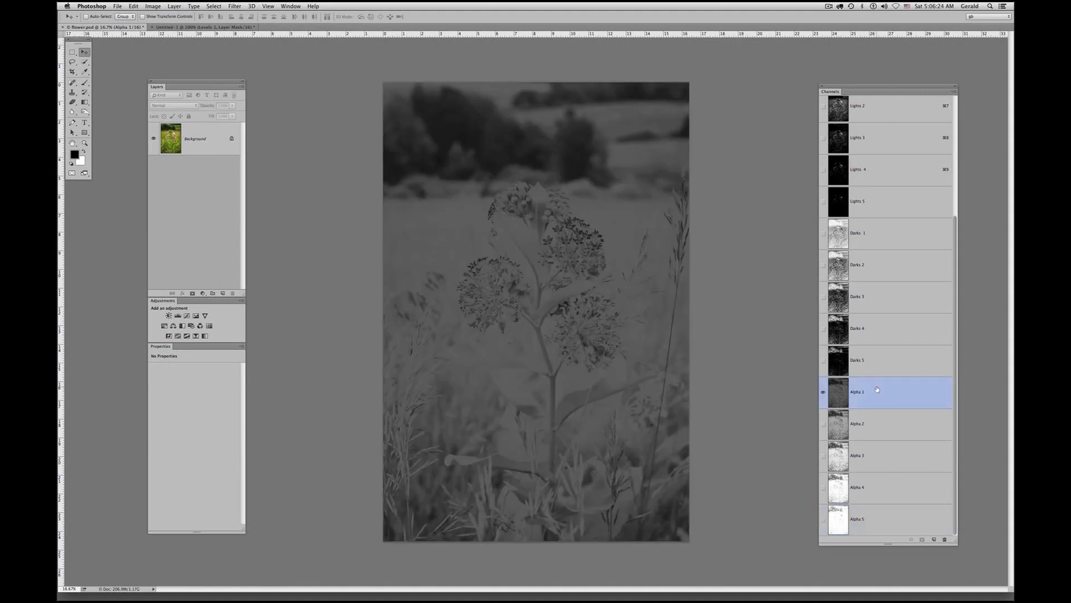
left_click(877, 433)
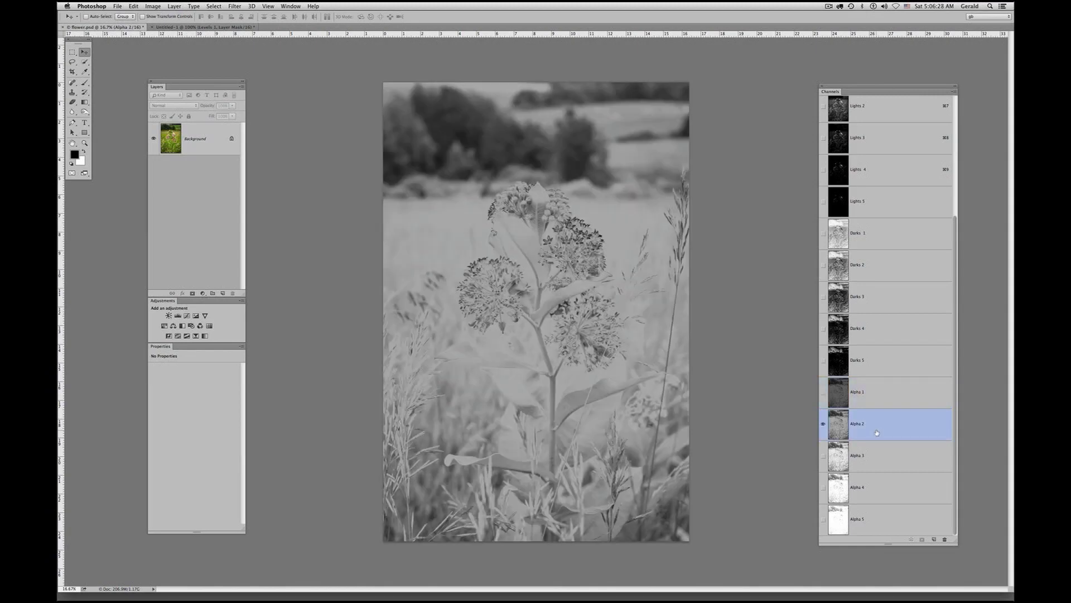
left_click(878, 465)
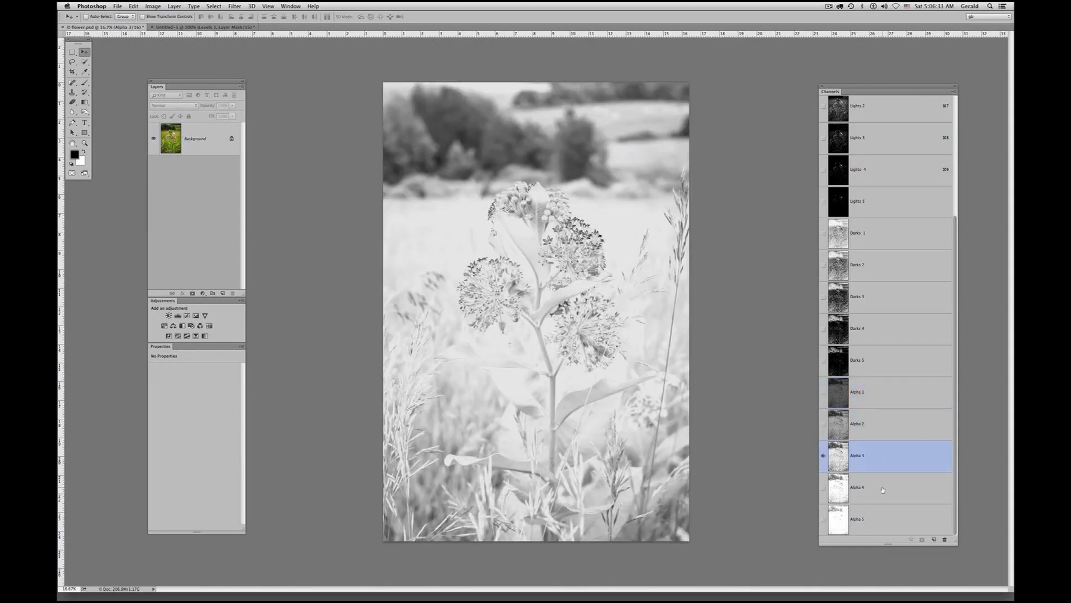
left_click(882, 490)
left_click(873, 521)
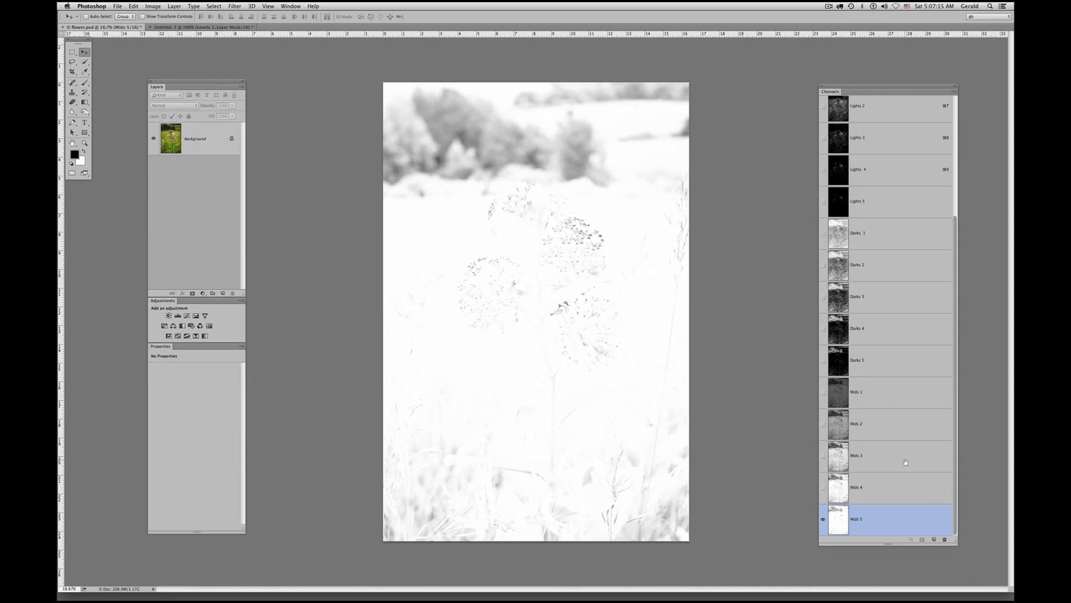
- Compare the Mids 1 and Mids 5 masks and review the complete list of Lights, Darks and Mids channels
left_click(867, 393)
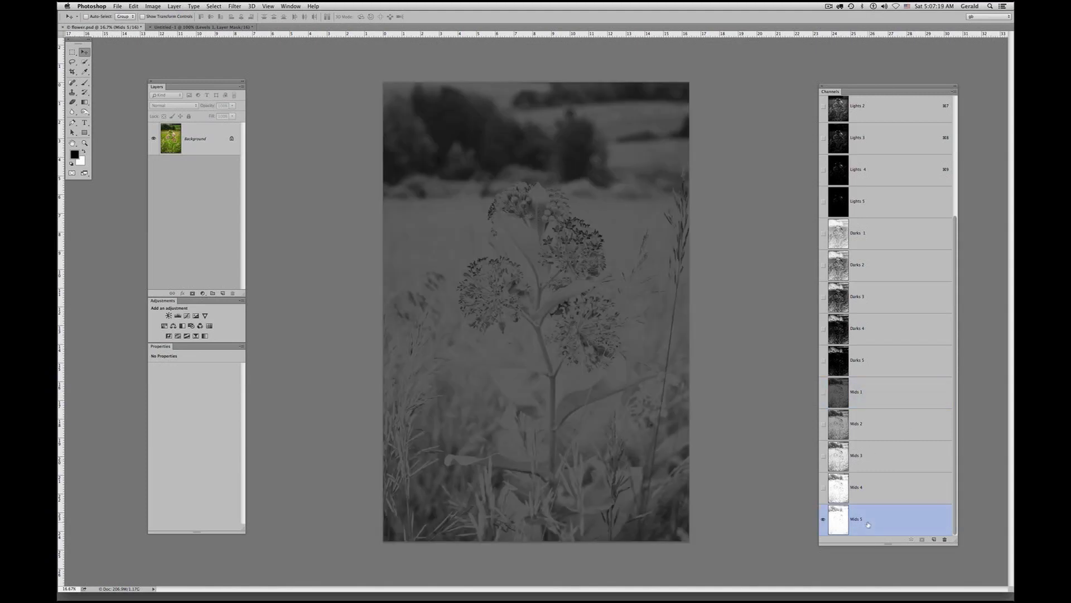
left_click_drag(947, 320, 961, 475)
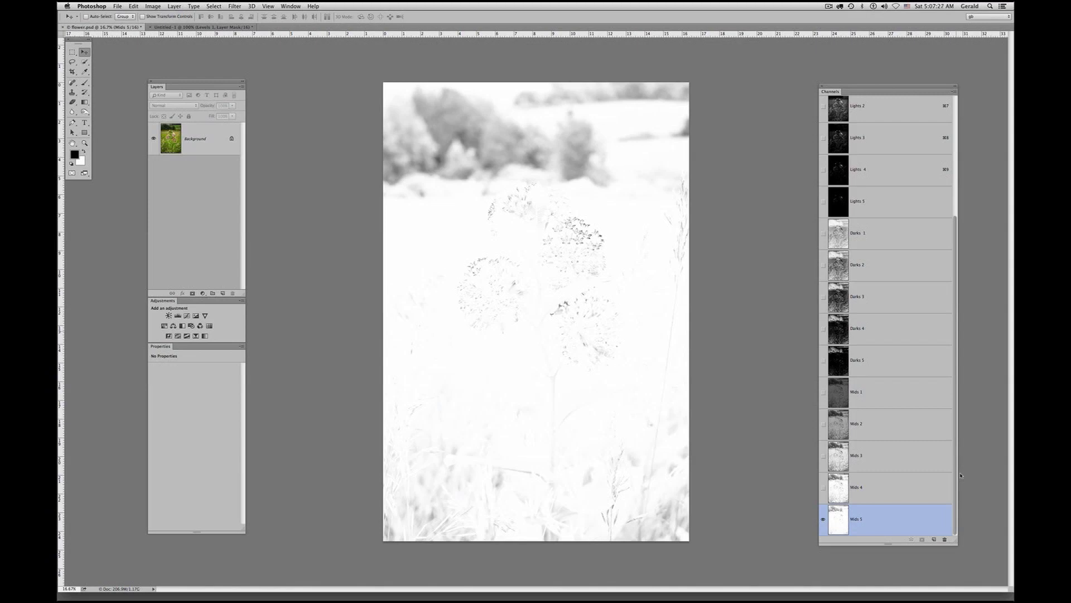
left_click_drag(956, 368, 955, 270)
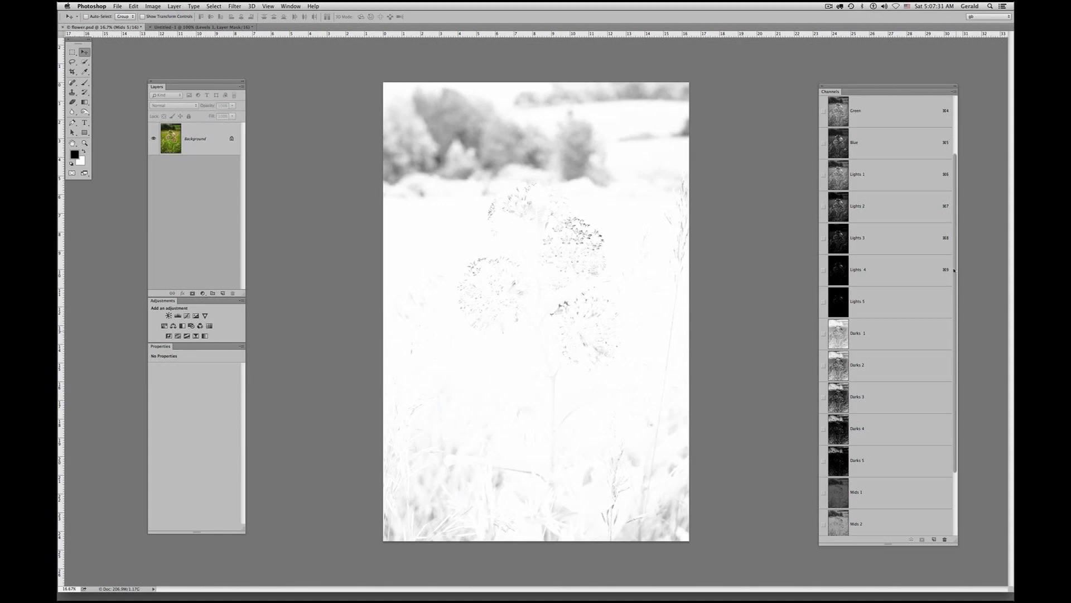
left_click_drag(957, 195, 956, 134)
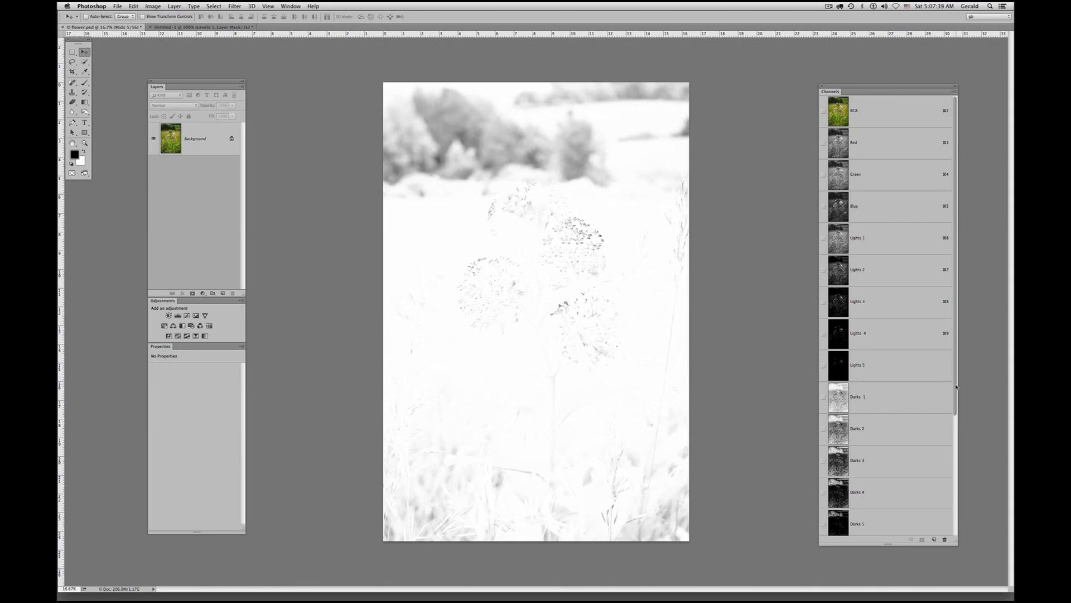
scroll(875, 433, "down", 5)
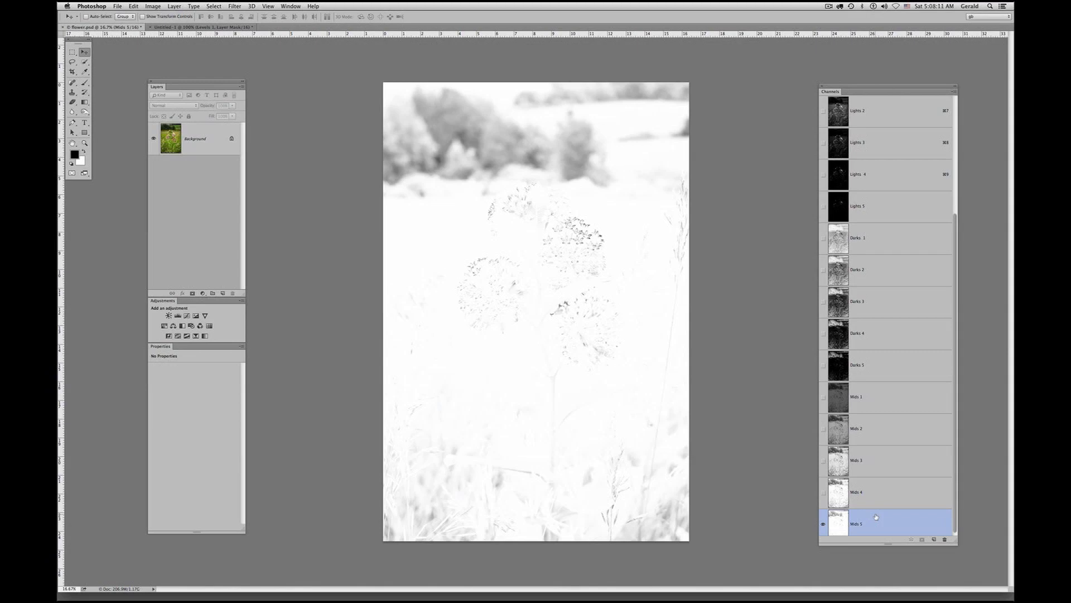
- Select all the mask channels from Mids 5 up to Lights 1 and delete them, keeping only the RGB channels
left_click_drag(887, 88, 865, 83)
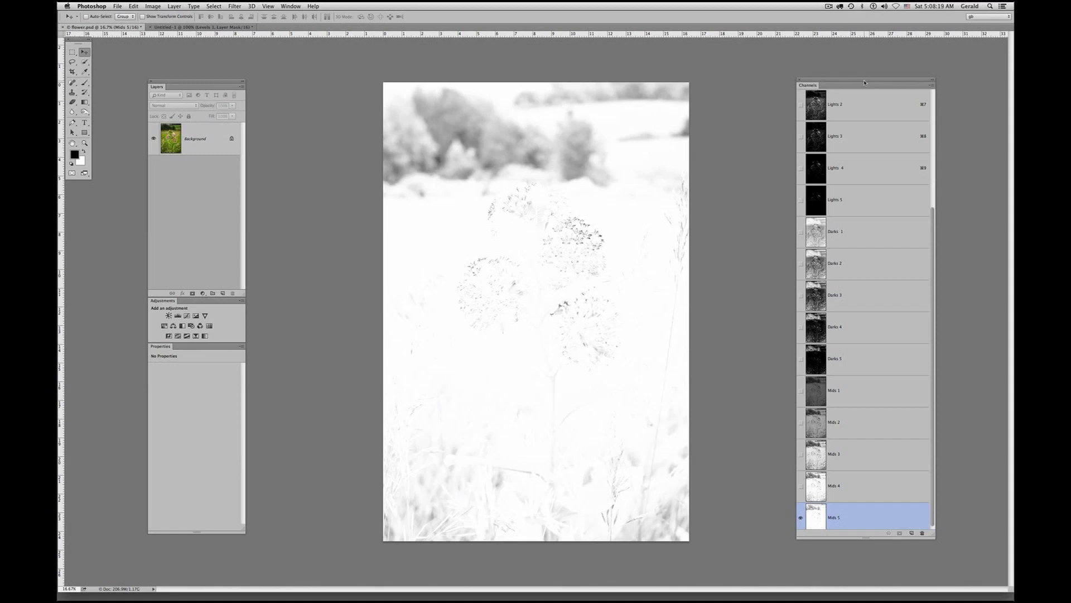
left_click(869, 495, "shift")
left_click(860, 455, "shift")
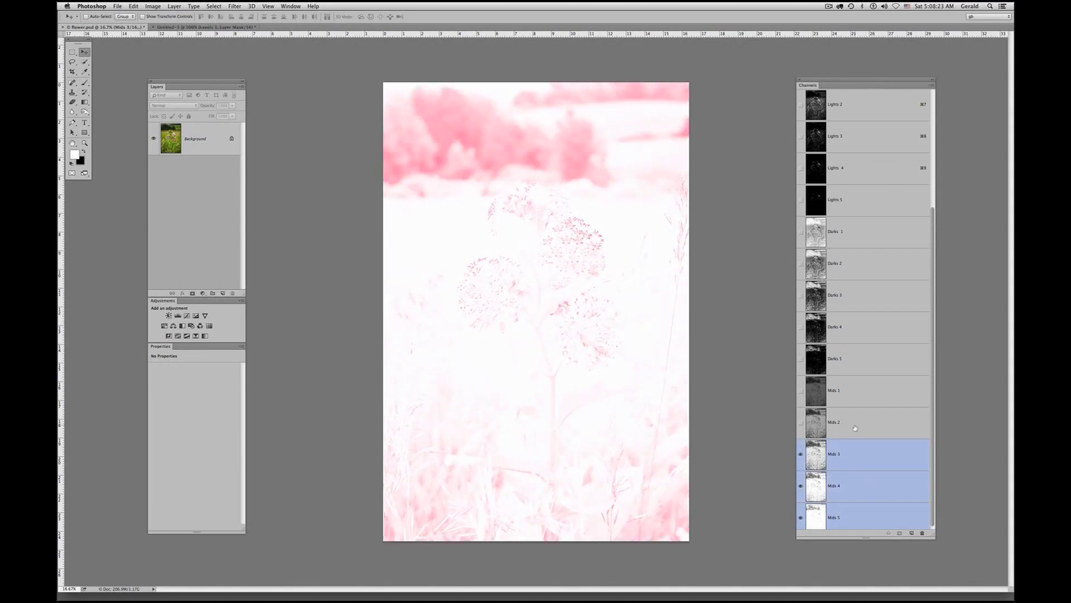
left_click(855, 427, "shift")
left_click(855, 391, "shift")
left_click(852, 359, "shift")
left_click(852, 315, "shift")
left_click(851, 263, "shift")
left_click(851, 235, "shift")
left_click(851, 172, "shift")
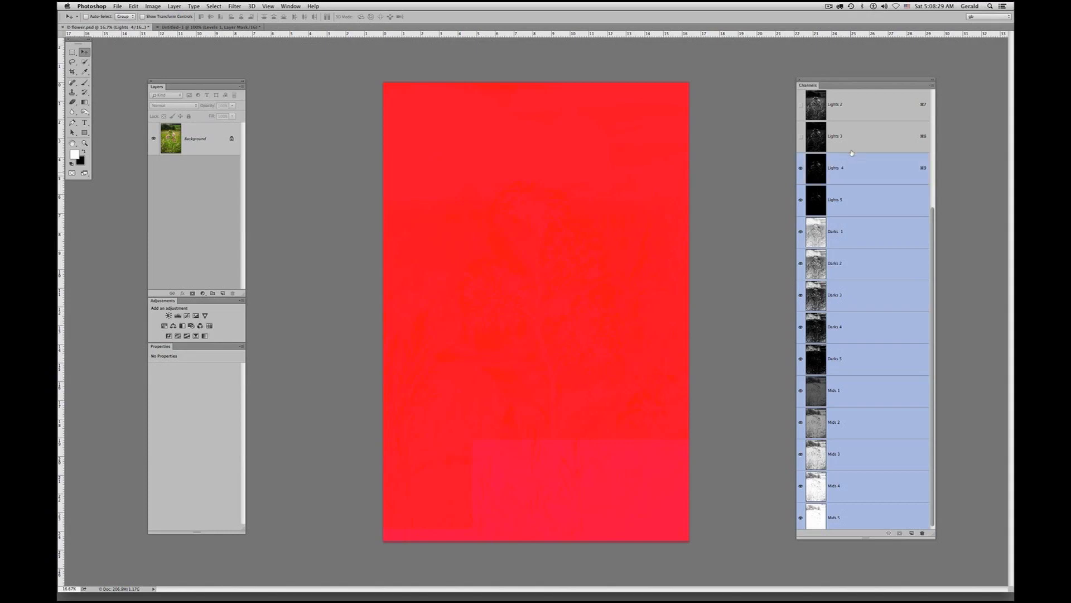
left_click(852, 144, "shift")
left_click_drag(933, 223, 932, 207)
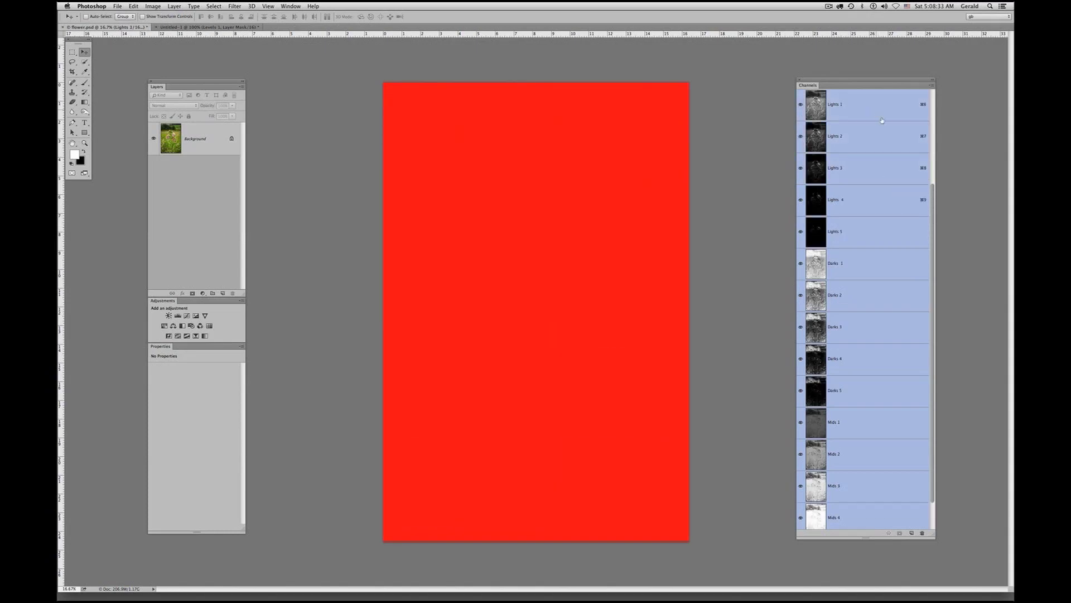
left_click(922, 533)
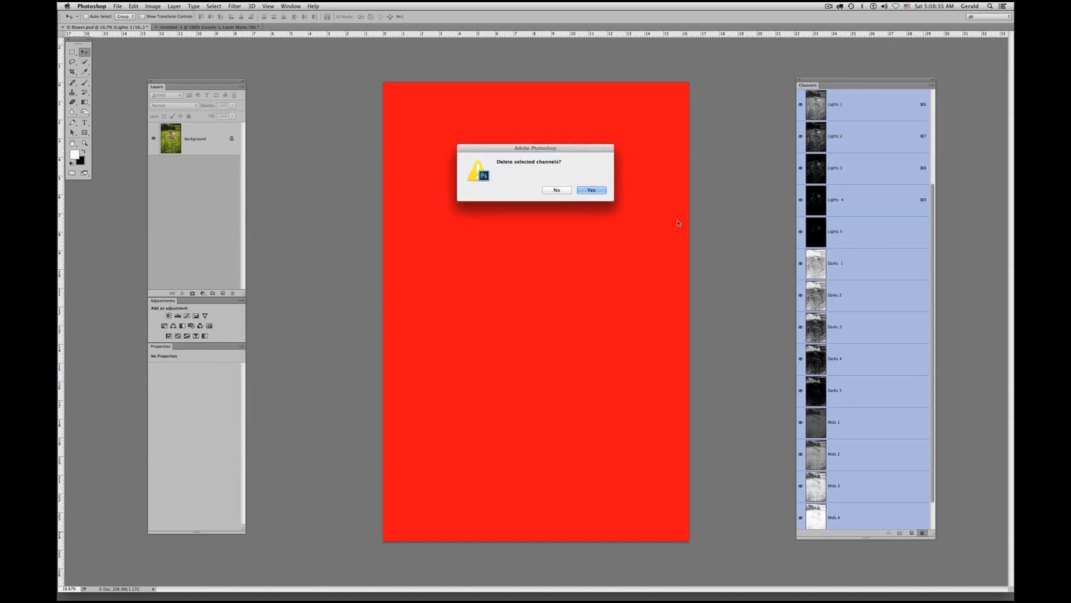
key("Return")
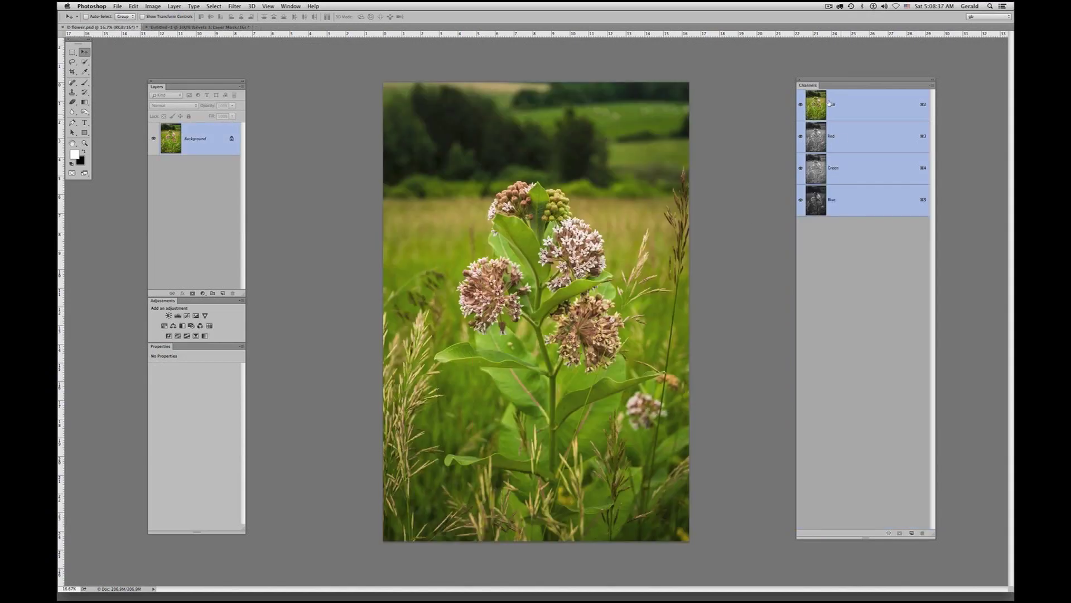
- Rearrange the workspace so the Channels panel sits between the Layers panel and the flower photo
left_click_drag(848, 83, 305, 83)
left_click_drag(182, 84, 153, 82)
mouse_move(285, 81)
left_mouse_down()
mouse_move(254, 83)
mouse_move(268, 84)
left_mouse_up()
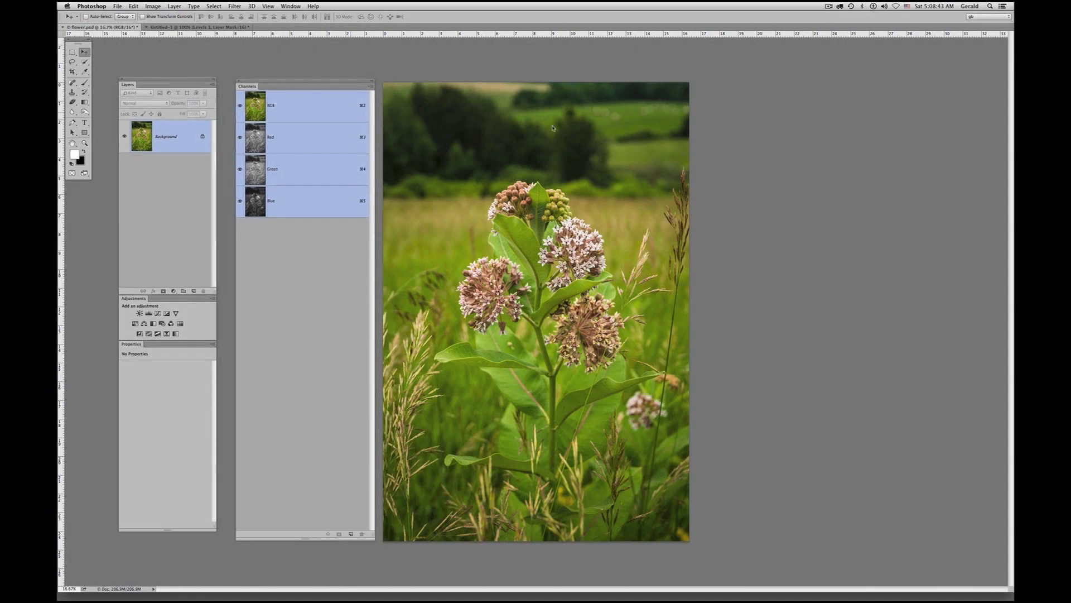
- Bring up the saved actions beside the flower photo and play GB Actions to generate all the Lights, Darks and Mids channels
key("alt+F9")
left_click_drag(942, 123, 810, 85)
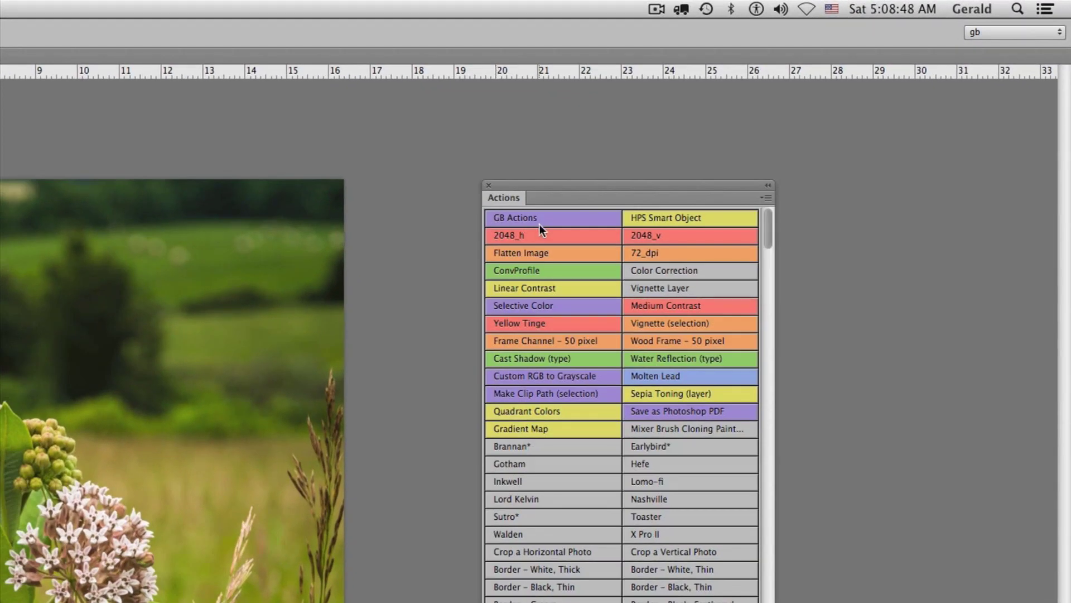
left_click_drag(588, 189, 718, 178)
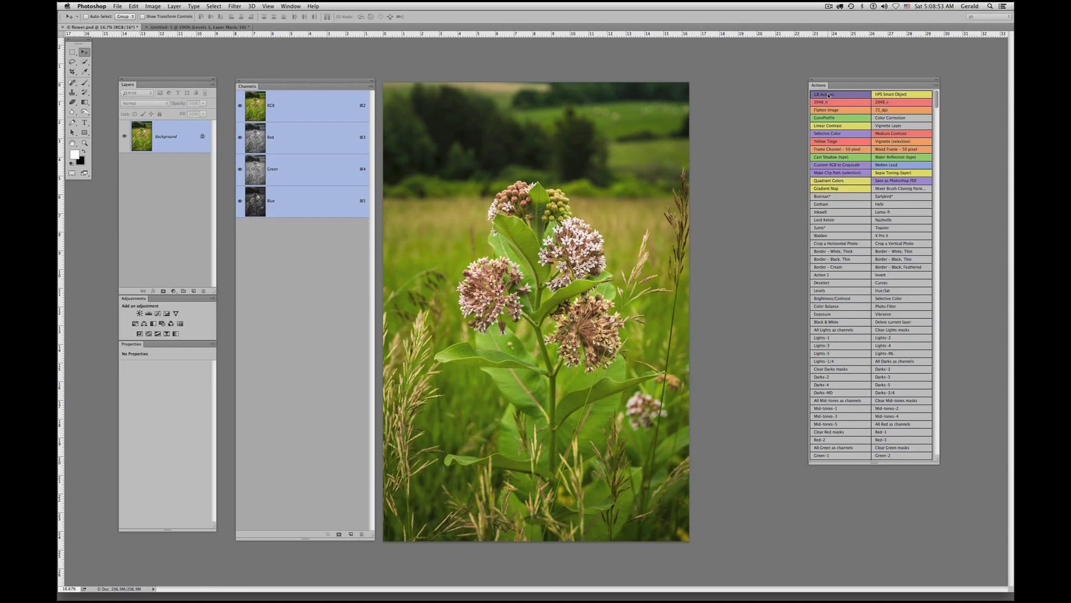
left_click(654, 205)
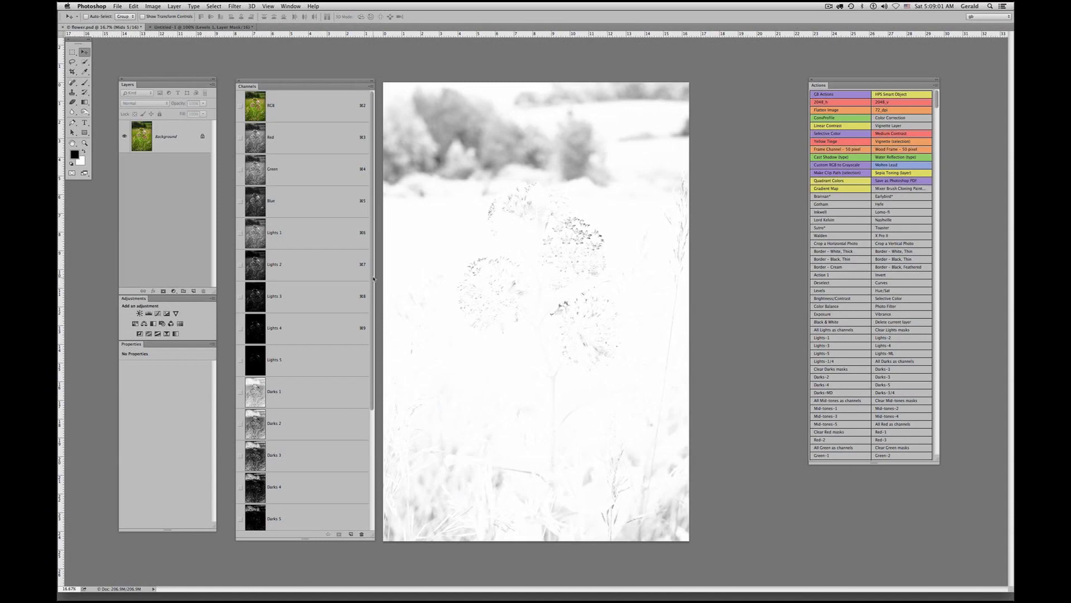
mouse_move(373, 278)
left_mouse_down()
mouse_move(384, 448)
mouse_move(373, 287)
left_mouse_up()
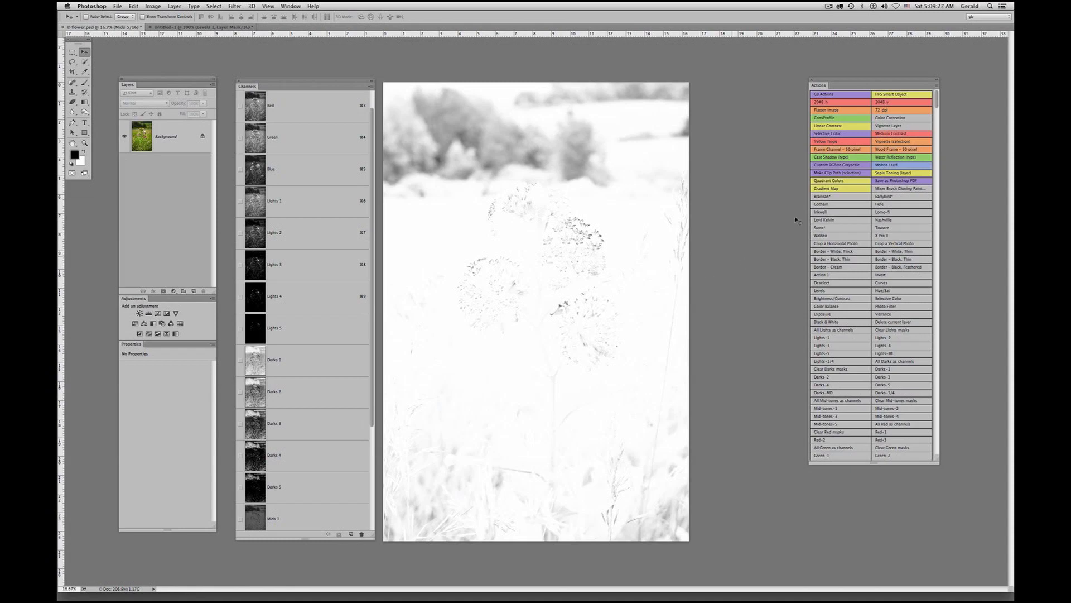
- Turn off Button Mode for the actions, examine the recorded steps inside GB Actions, and collapse that set
left_click_drag(870, 81, 789, 87)
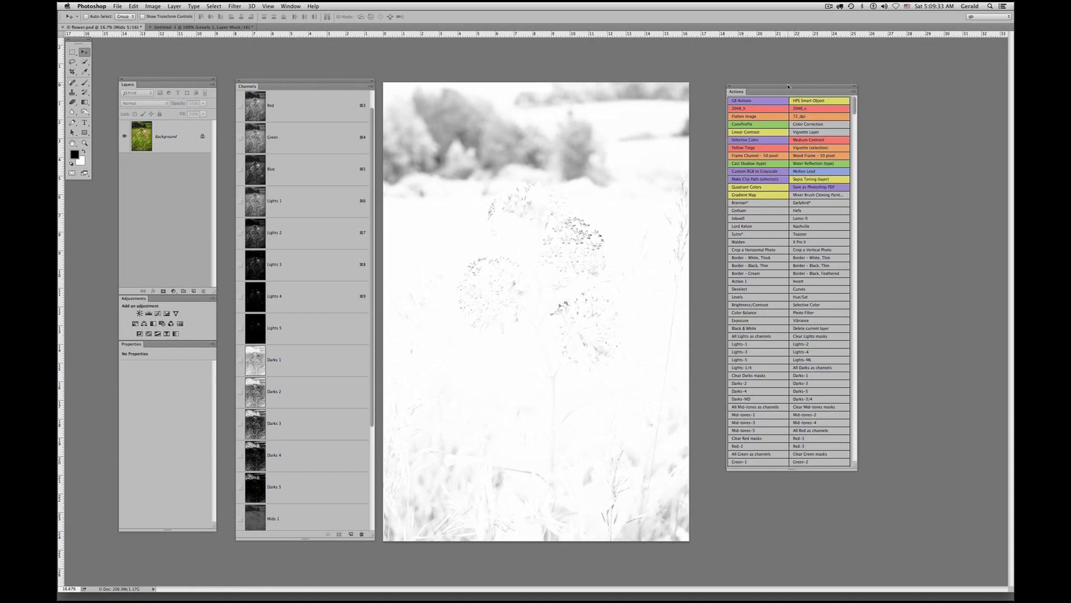
left_click_drag(780, 88, 773, 87)
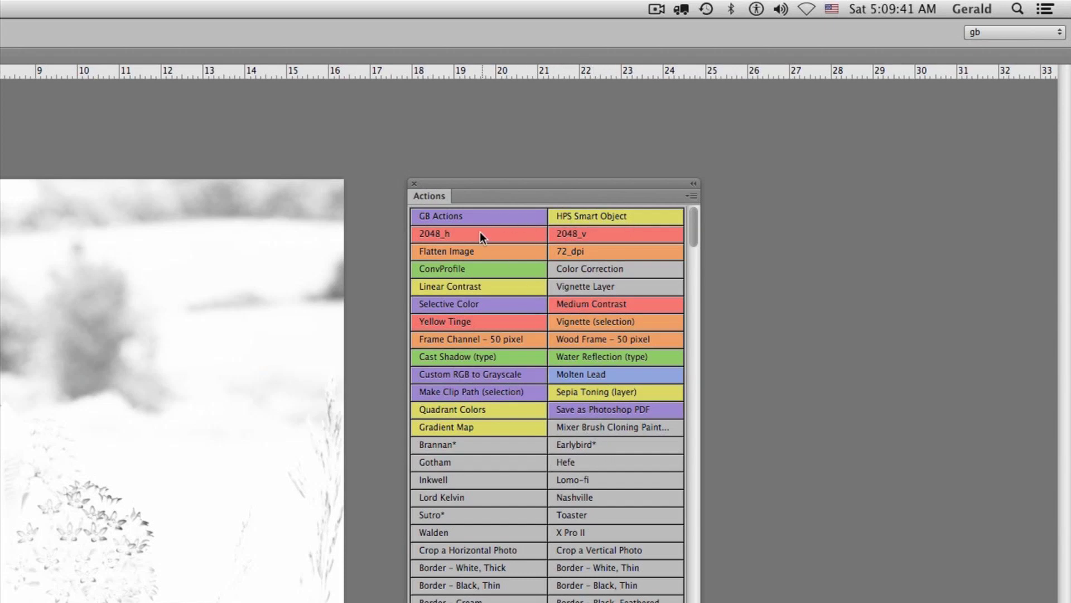
left_click(691, 196)
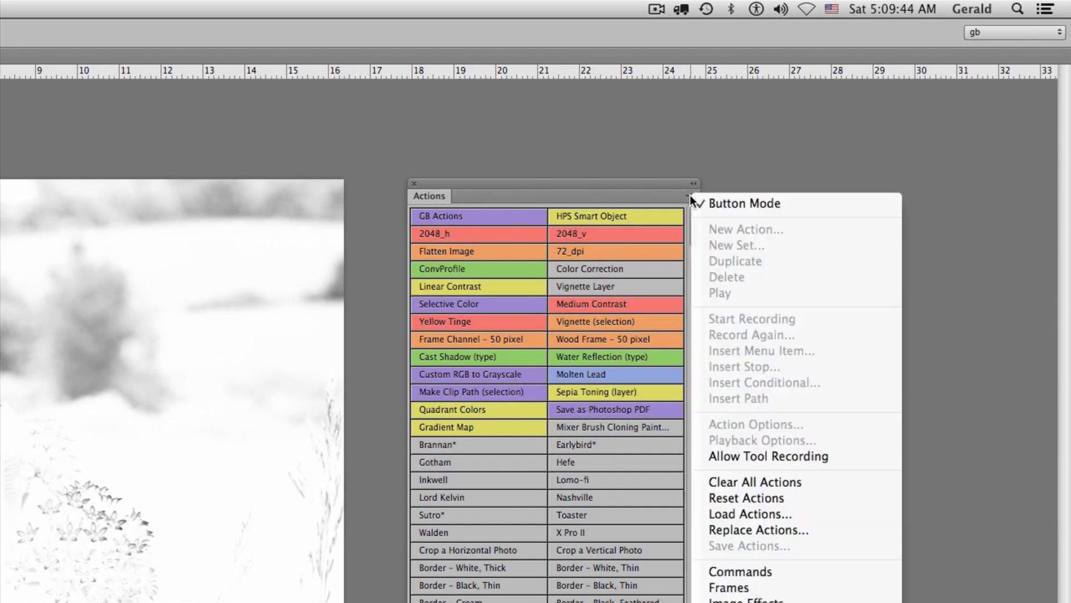
left_click(748, 203)
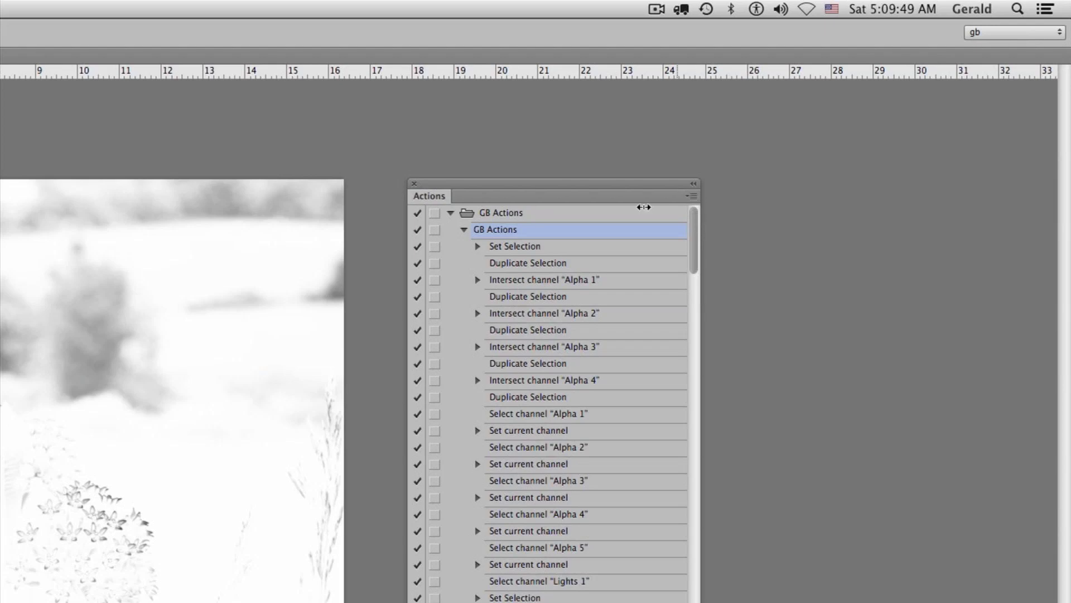
left_click(451, 214)
left_click(451, 213)
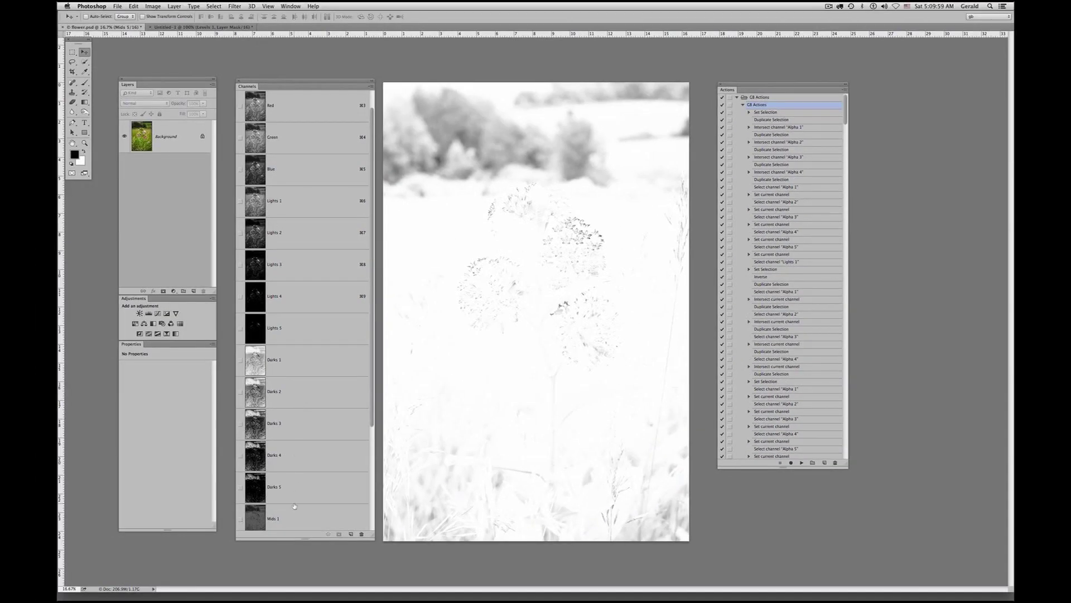
mouse_move(374, 385)
left_mouse_down()
mouse_move(376, 509)
mouse_move(374, 368)
left_mouse_up()
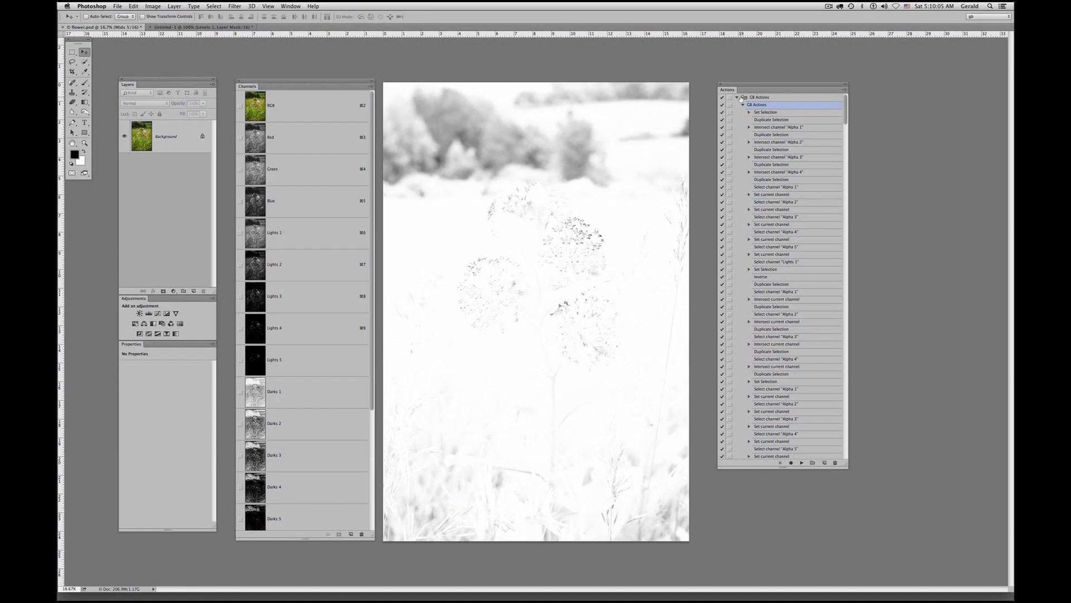
left_click(738, 98)
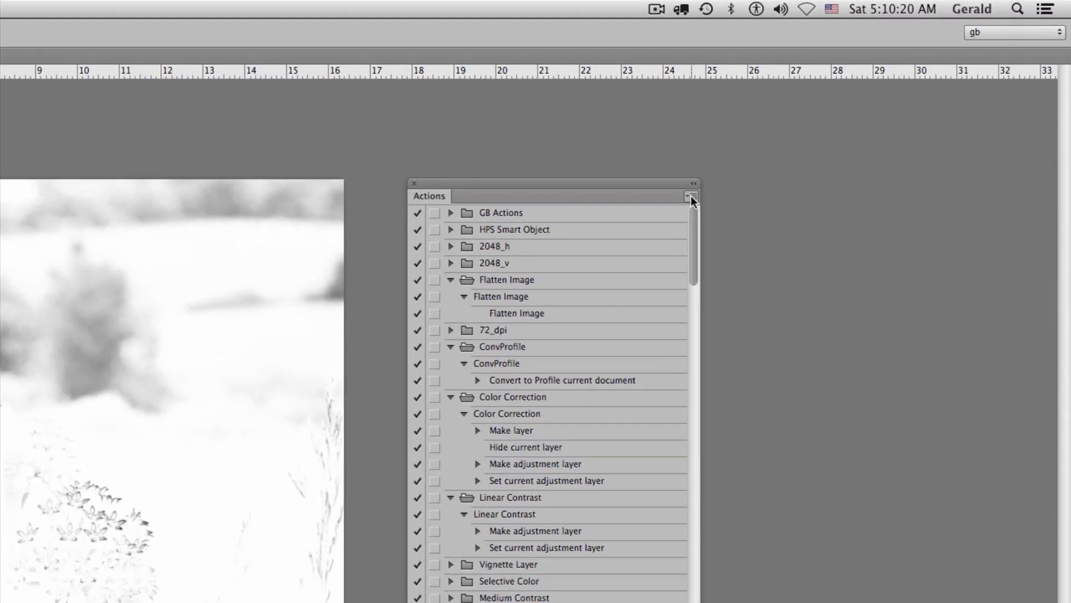
- Review the Load Actions option and switch the actions list back to Button Mode
left_click(844, 90)
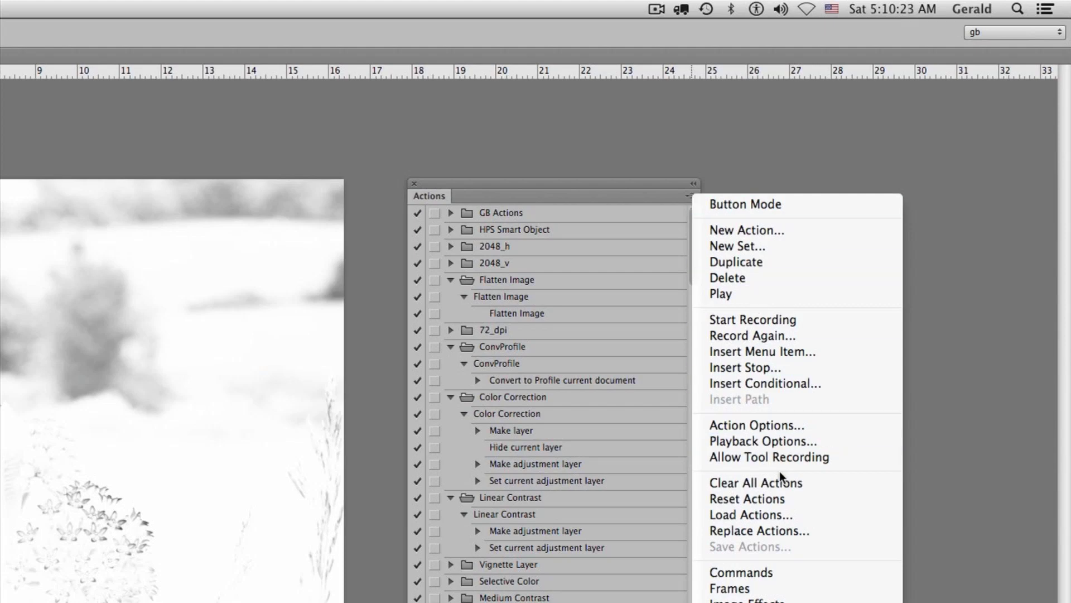
left_click(784, 517)
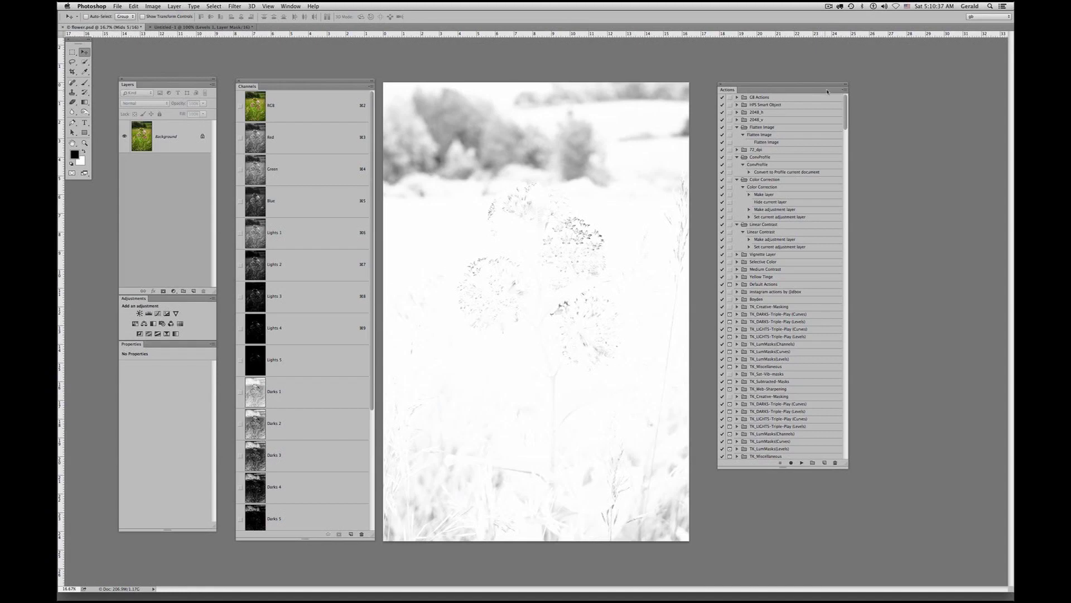
left_click(844, 91)
left_click(865, 97)
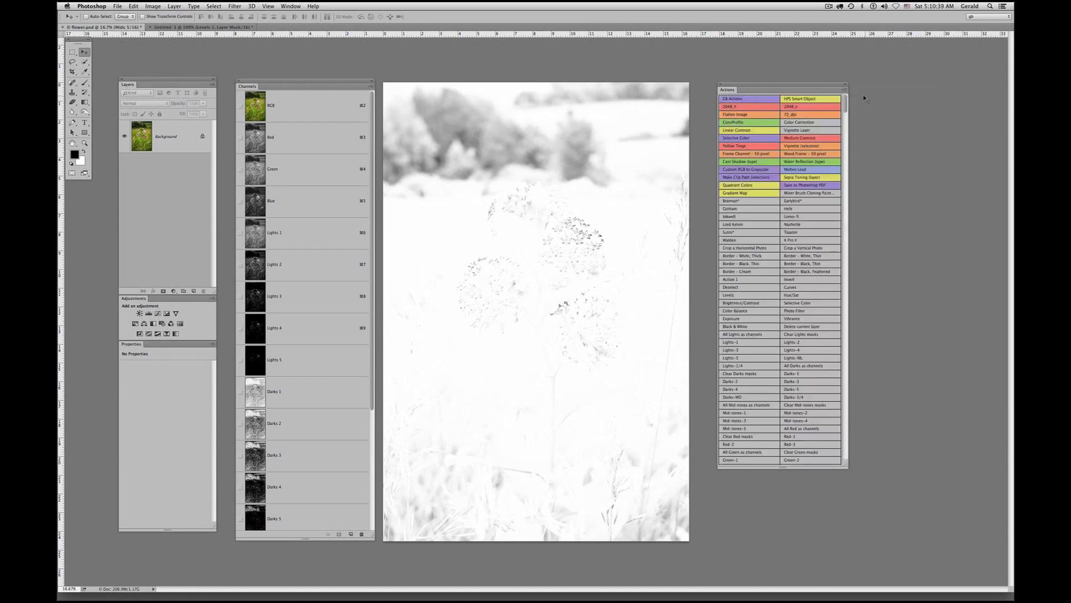
left_click_drag(760, 86, 762, 87)
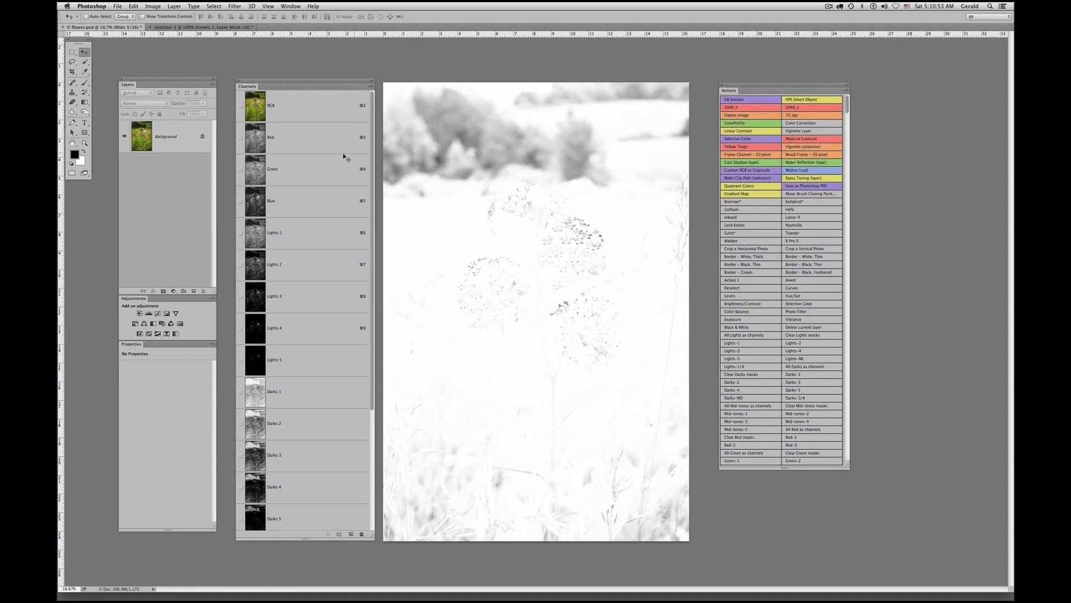
- View the Red, Lights 1 and Lights 2 channels, return to the RGB composite, and review the masks down to Mids 5
left_click(296, 143)
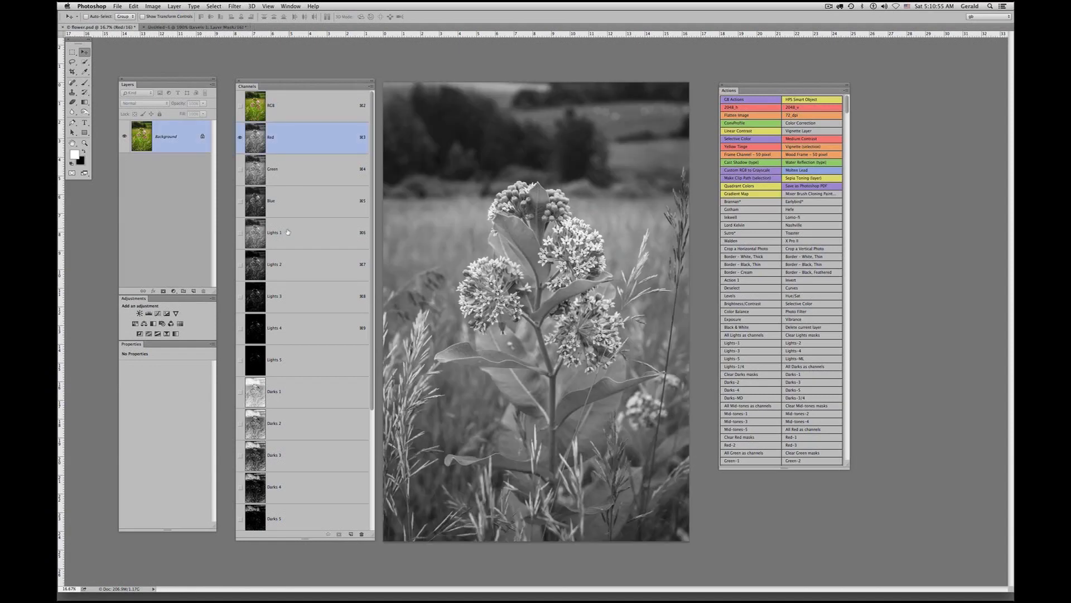
left_click(288, 232)
left_click(288, 263)
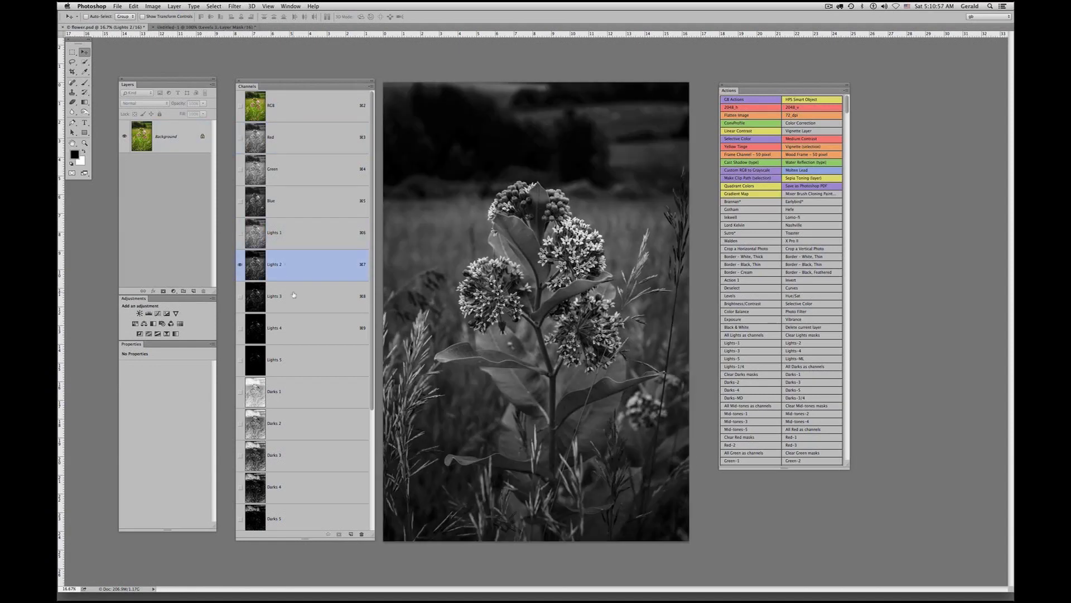
left_click(257, 109)
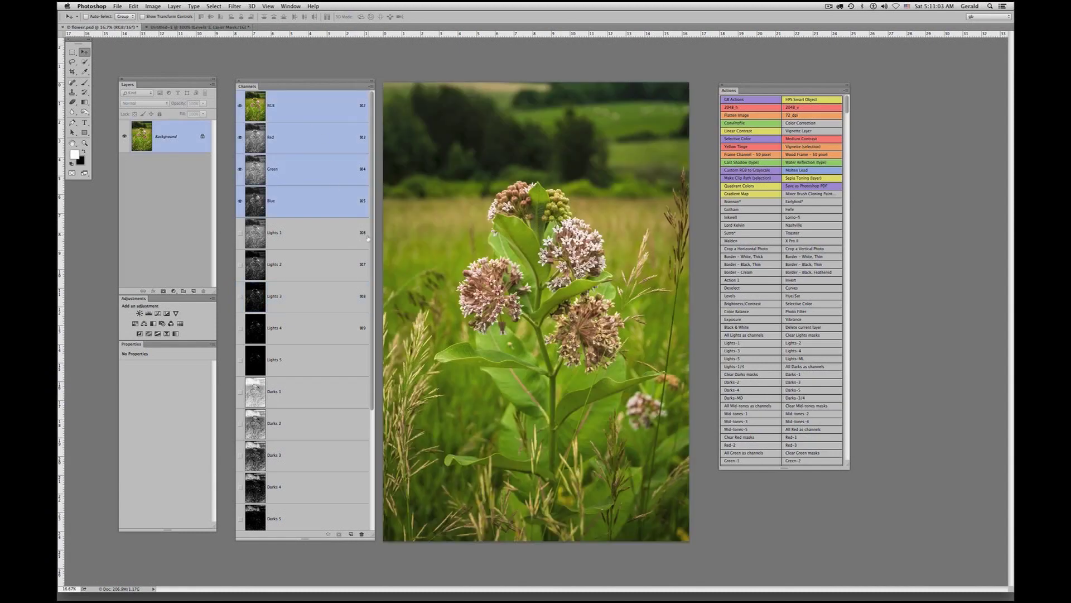
left_click_drag(373, 212, 377, 356)
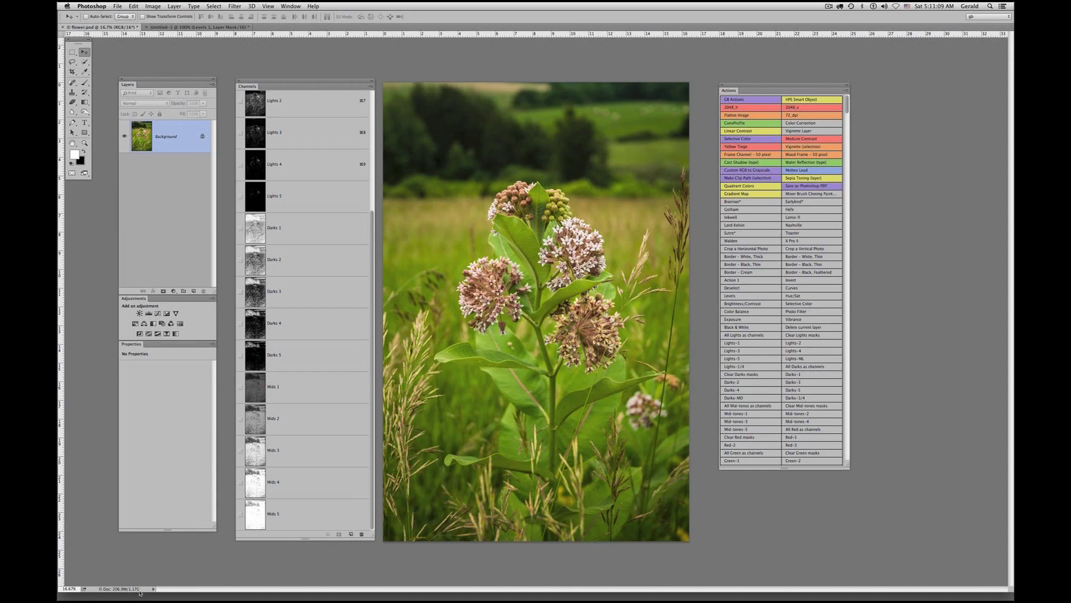
left_click_drag(775, 80, 758, 84)
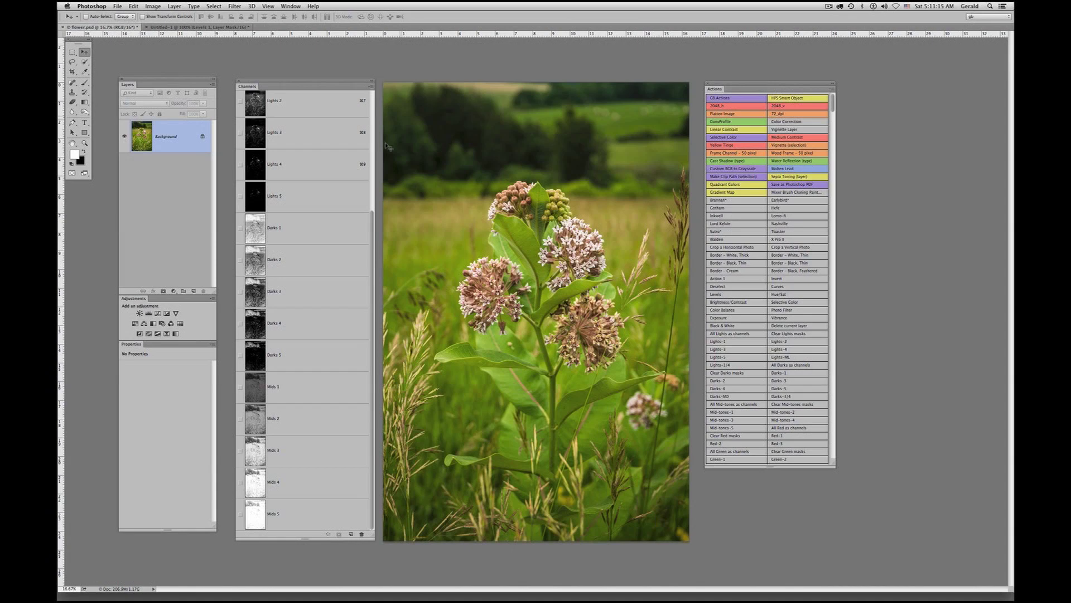
- Select the mask channels from Darks 4 through Mids 5 and delete them
left_click(293, 227)
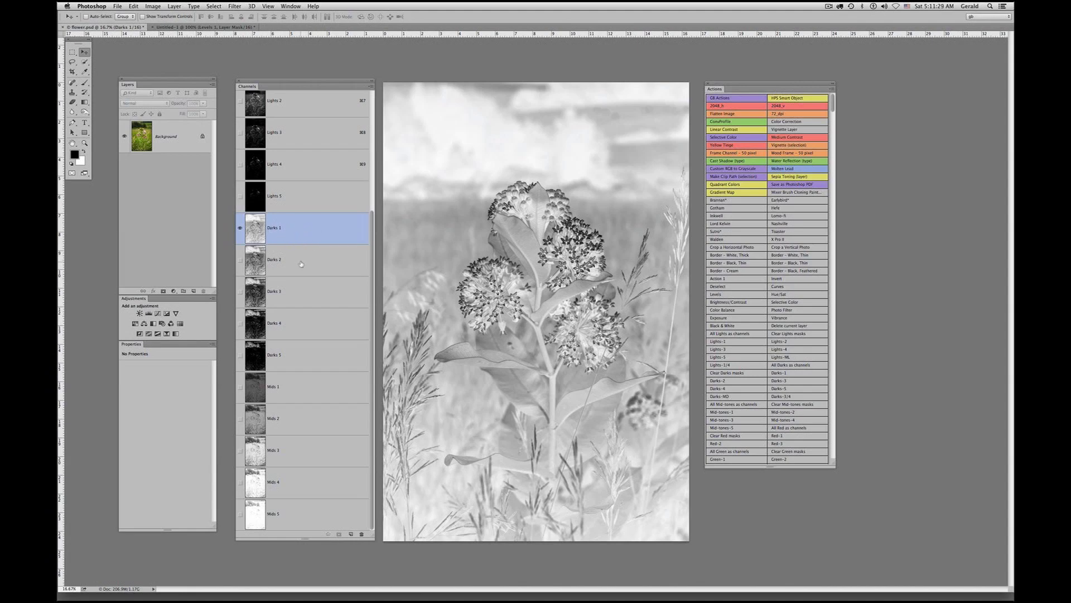
left_click(303, 323)
left_click(294, 355, "shift")
left_click(293, 387, "shift")
left_click(286, 426, "shift")
left_click(291, 454, "shift")
left_click(288, 485, "shift")
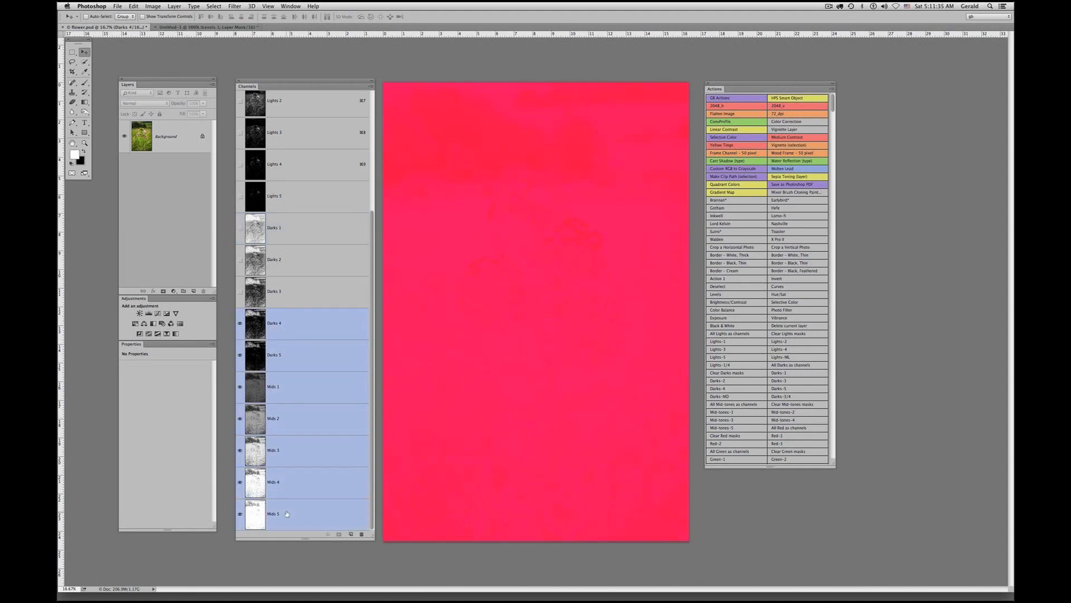
left_click(361, 534)
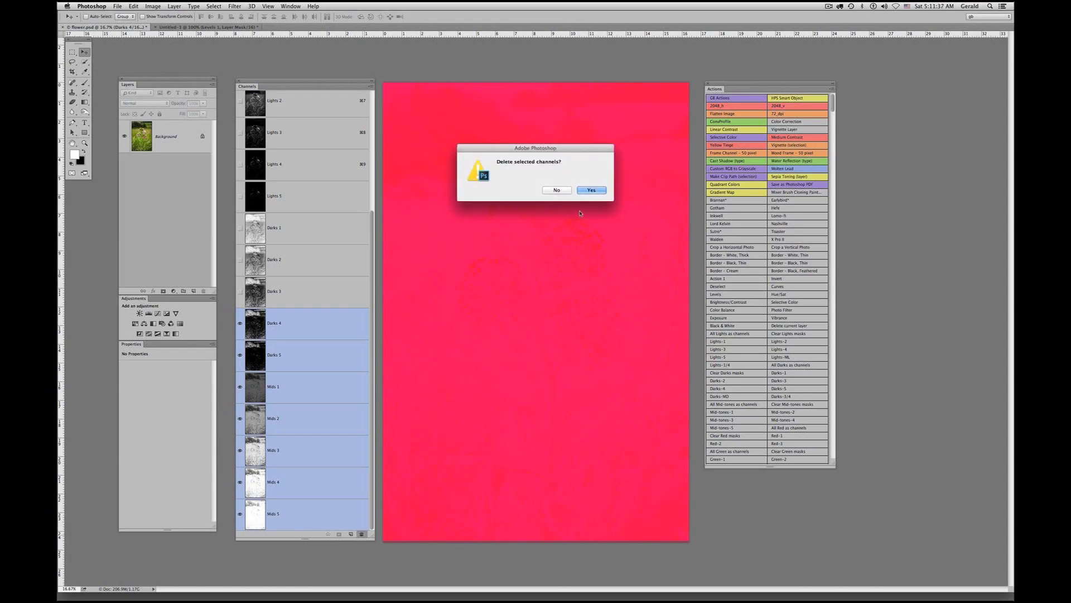
left_click(593, 190)
- Select and delete the Lights 1 through Lights 5 channels, and display the Darks 3 mask
left_click(319, 233)
left_click(287, 360, "shift")
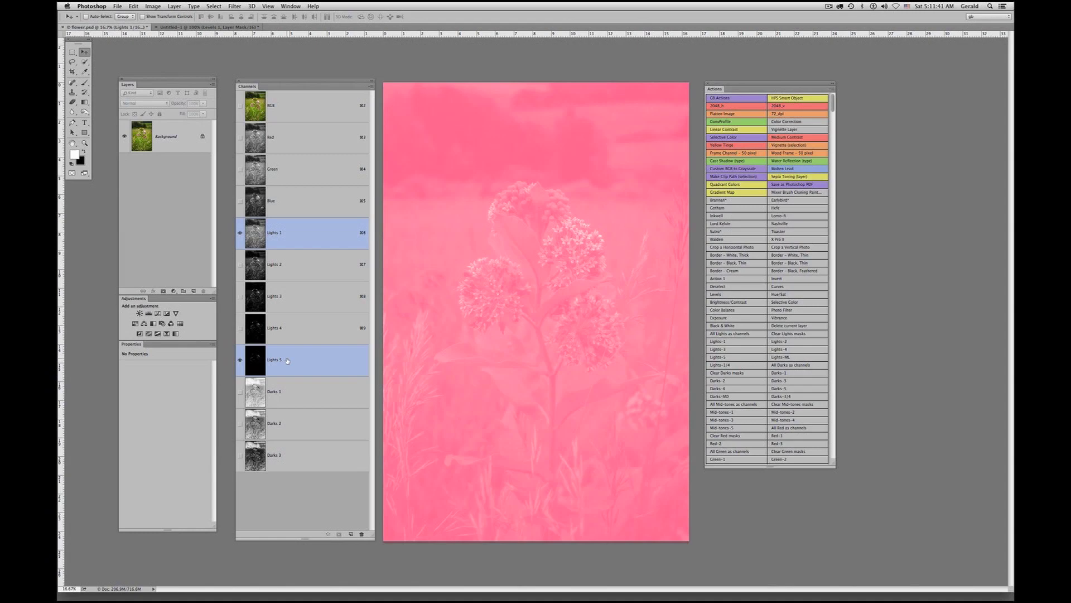
left_click(283, 263, "shift")
left_click(289, 296, "shift")
left_click(299, 325, "shift")
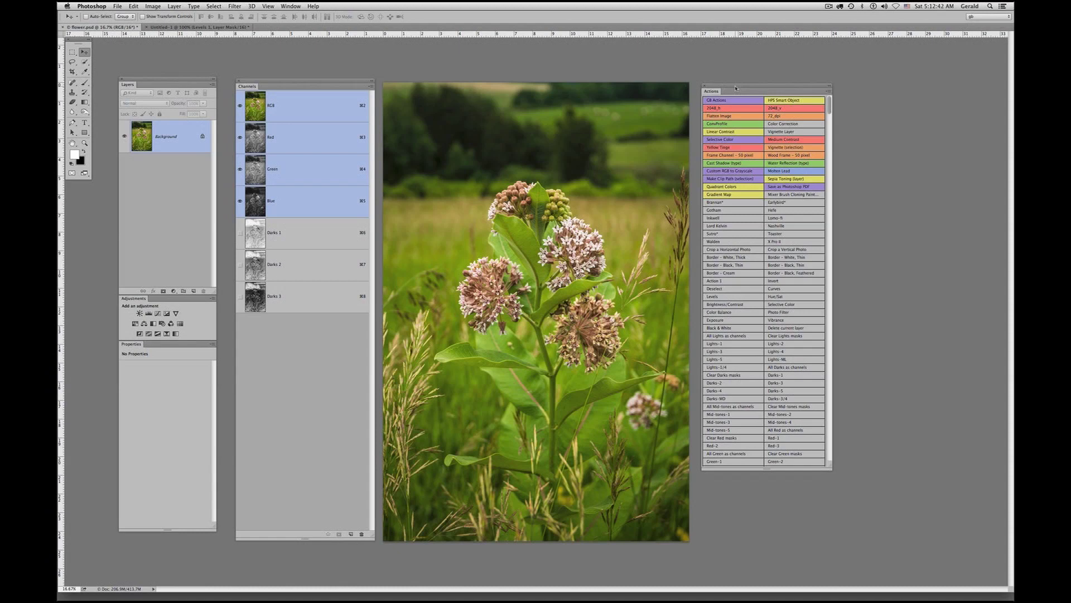
left_click(306, 299)
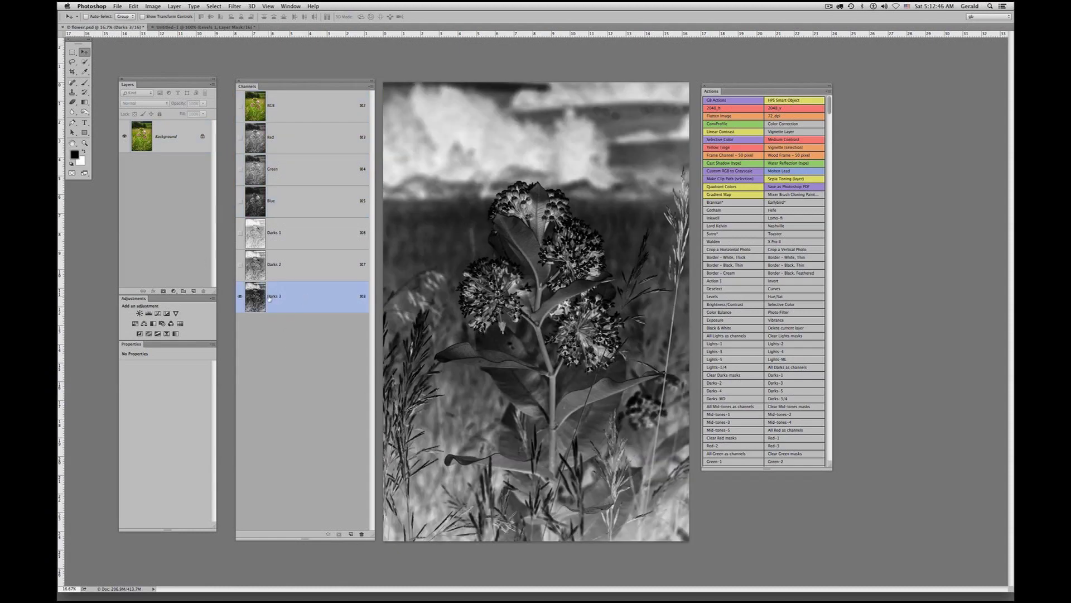